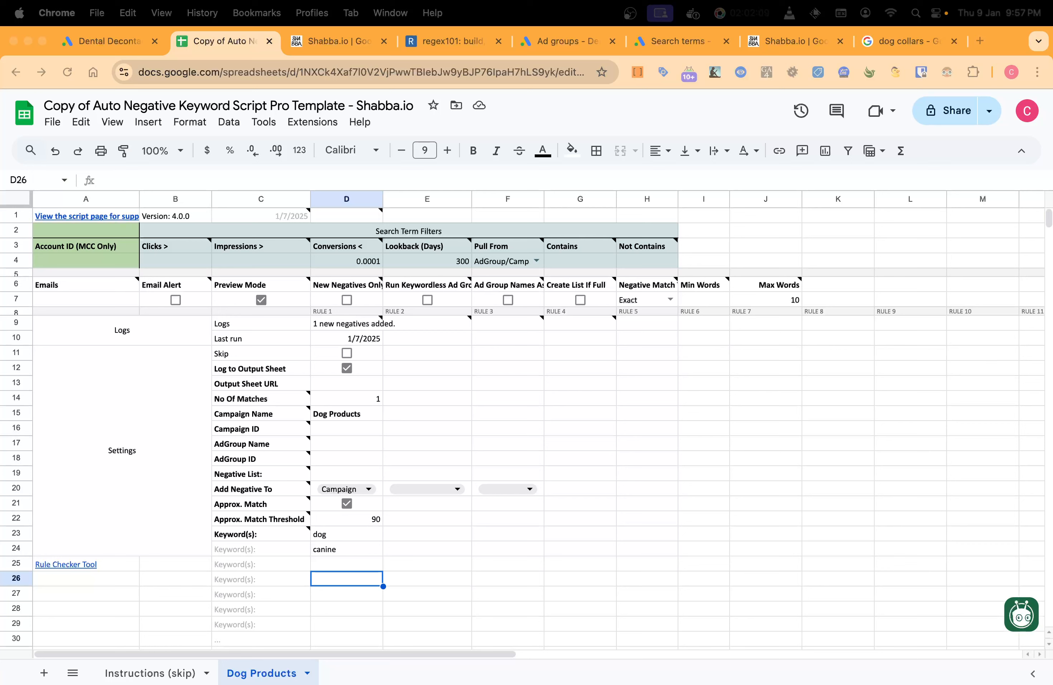
# Switch to the Google results for dog collars and examine the search query against the sponsored snuffle dog toy listing.
pyautogui.click(917, 33)
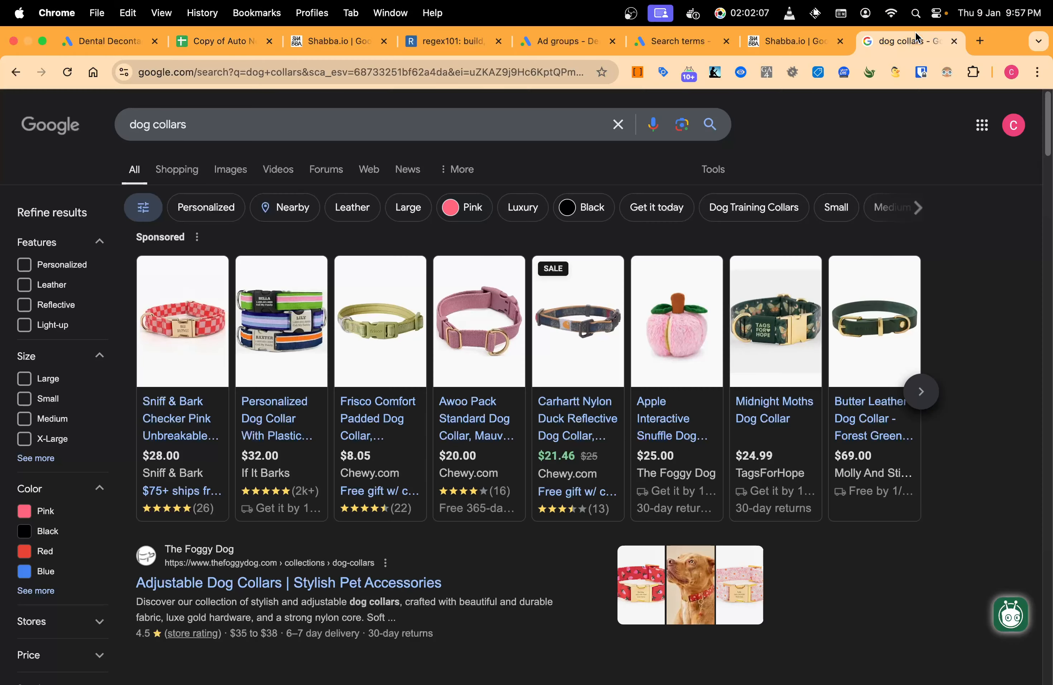
pyautogui.click(240, 132)
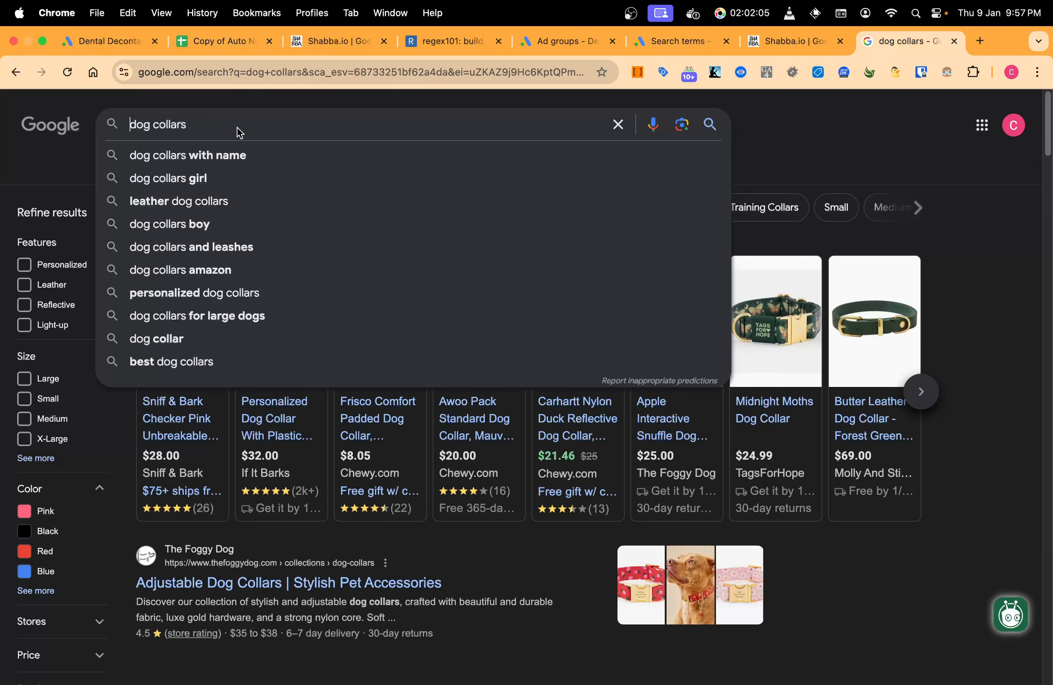
pyautogui.moveTo(245, 127); pyautogui.dragTo(10, 104)
pyautogui.click(295, 115)
pyautogui.click(984, 318)
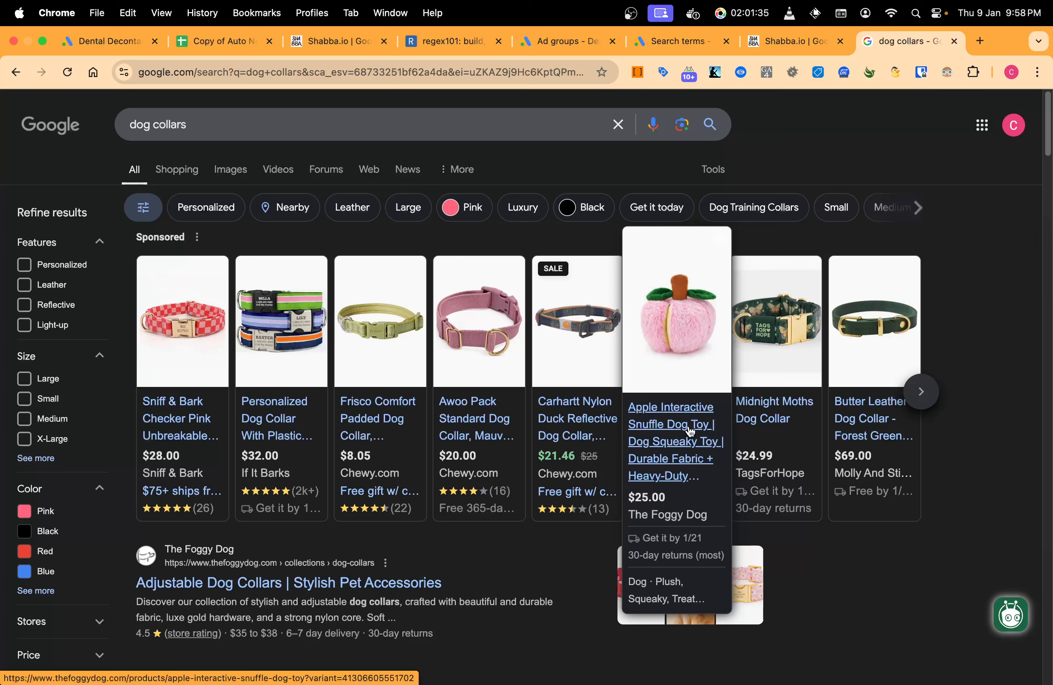
pyautogui.moveTo(246, 127); pyautogui.dragTo(44, 104)
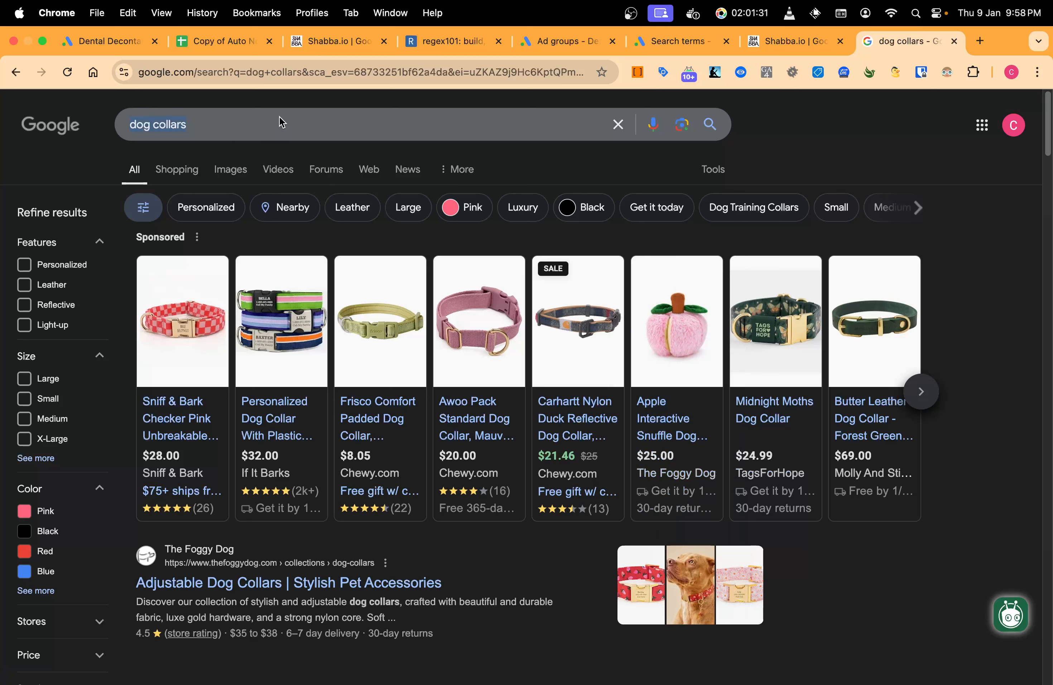
pyautogui.moveTo(676, 354)
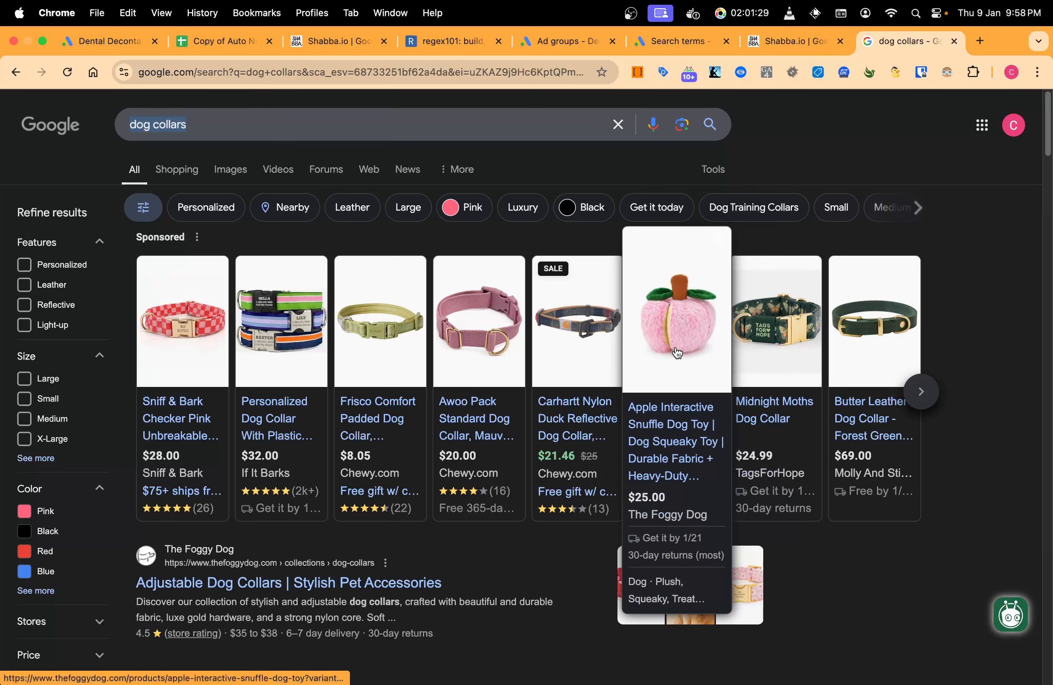
# Return to the negative keyword script spreadsheet and review Rule 1's campaign and ad group name and ID settings.
pyautogui.click(233, 41)
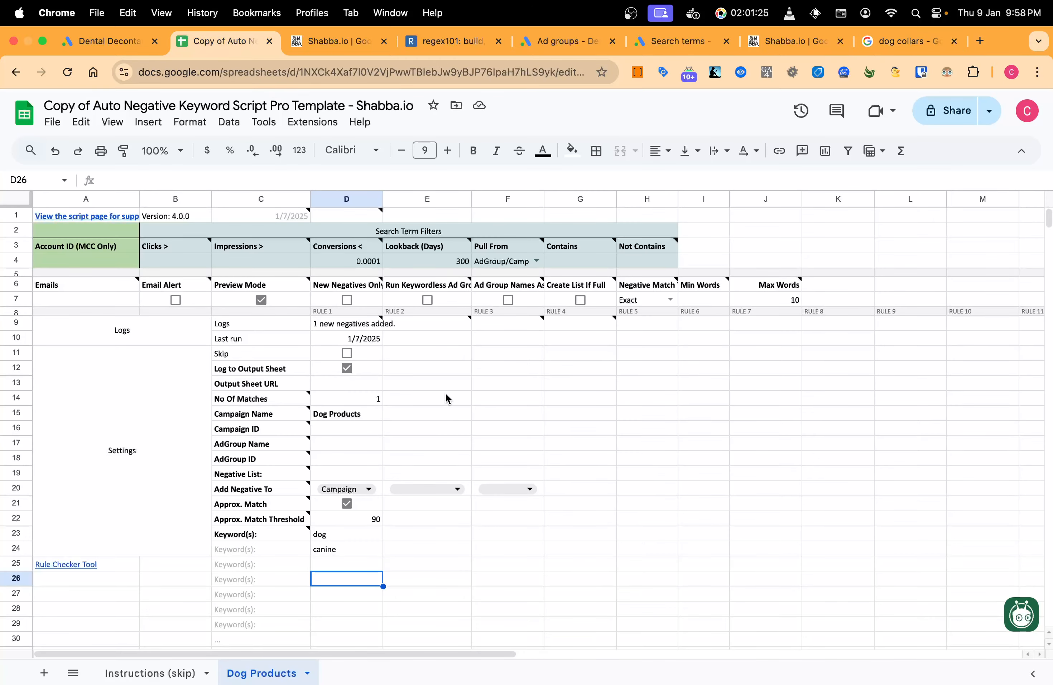
pyautogui.click(475, 411)
pyautogui.click(359, 414)
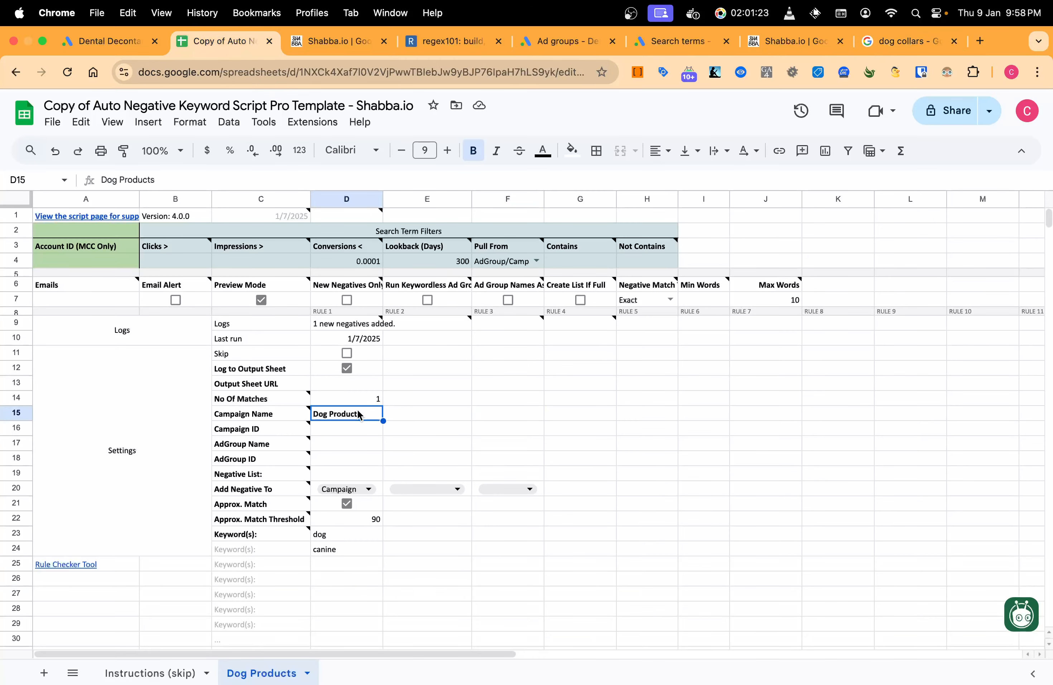
pyautogui.moveTo(351, 327); pyautogui.dragTo(364, 613)
pyautogui.click(363, 610)
pyautogui.click(354, 418)
pyautogui.moveTo(347, 441); pyautogui.dragTo(343, 464)
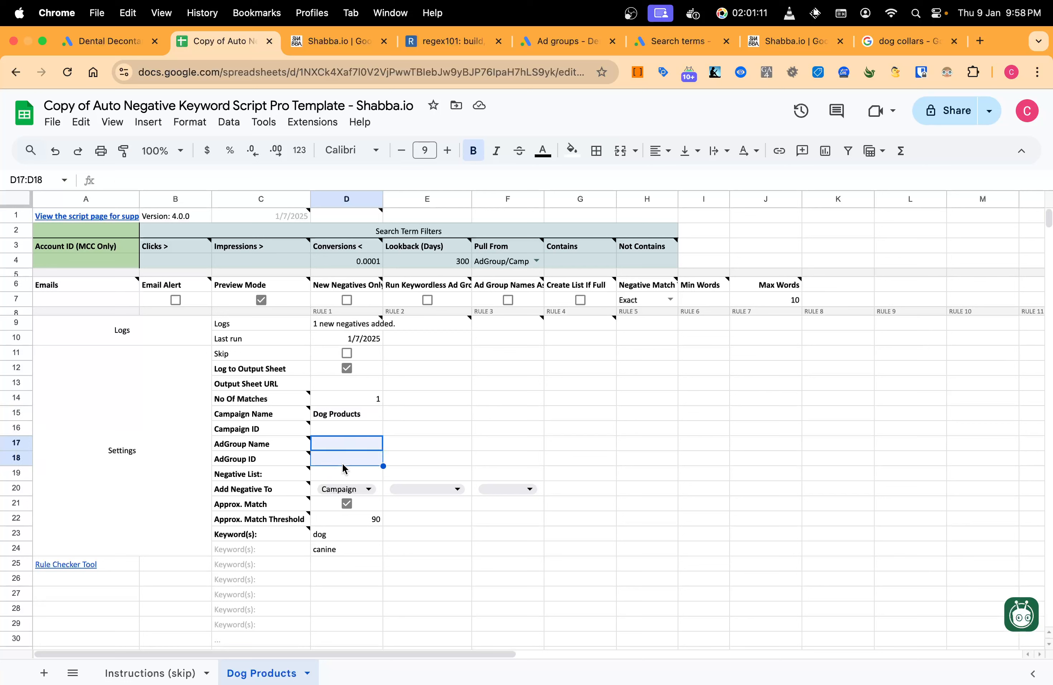
pyautogui.click(342, 464)
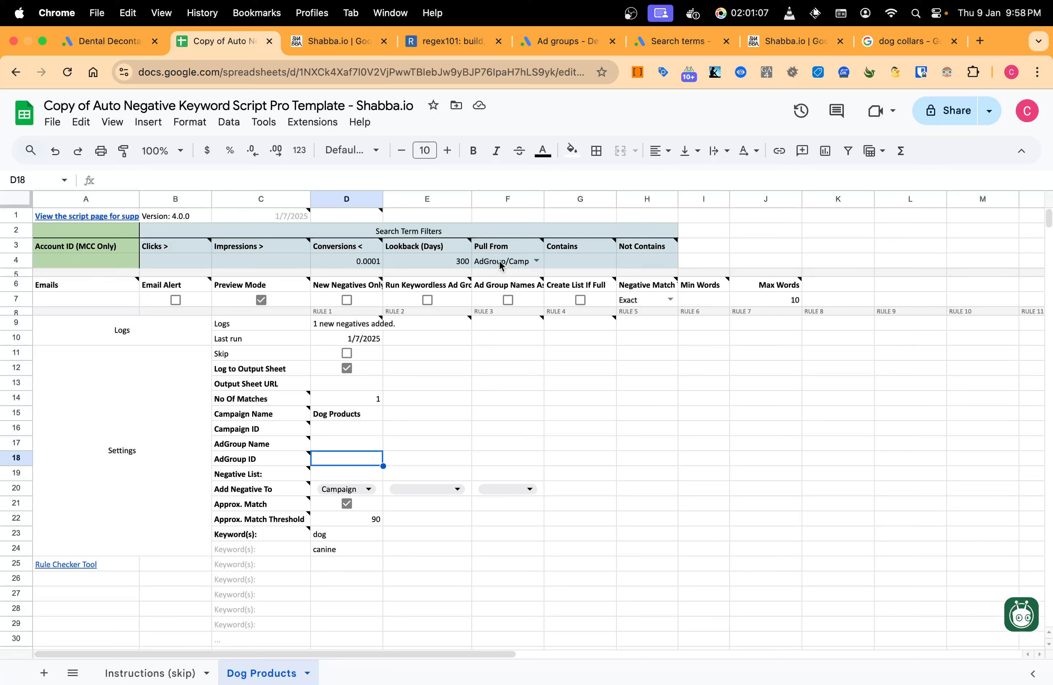
pyautogui.click(337, 442)
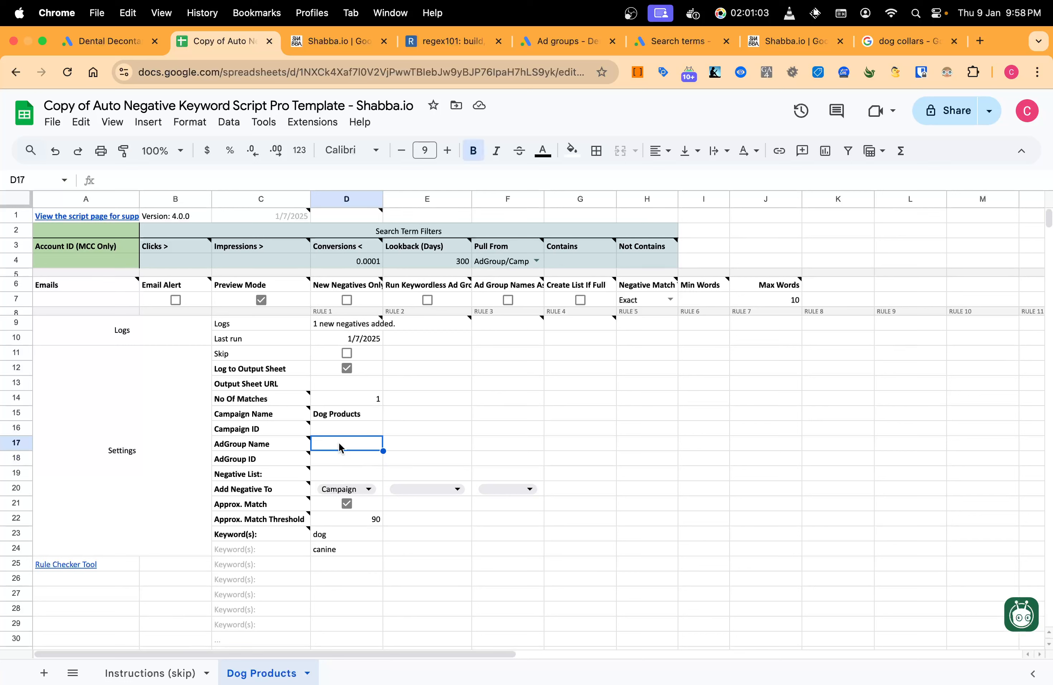
pyautogui.click(340, 414)
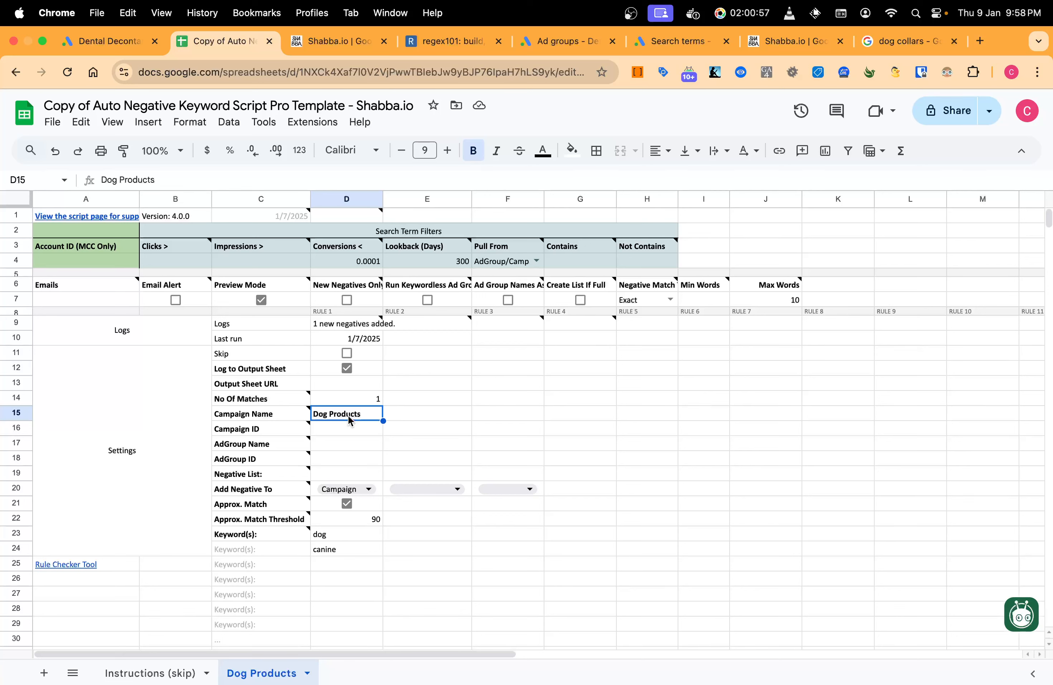
pyautogui.click(433, 256)
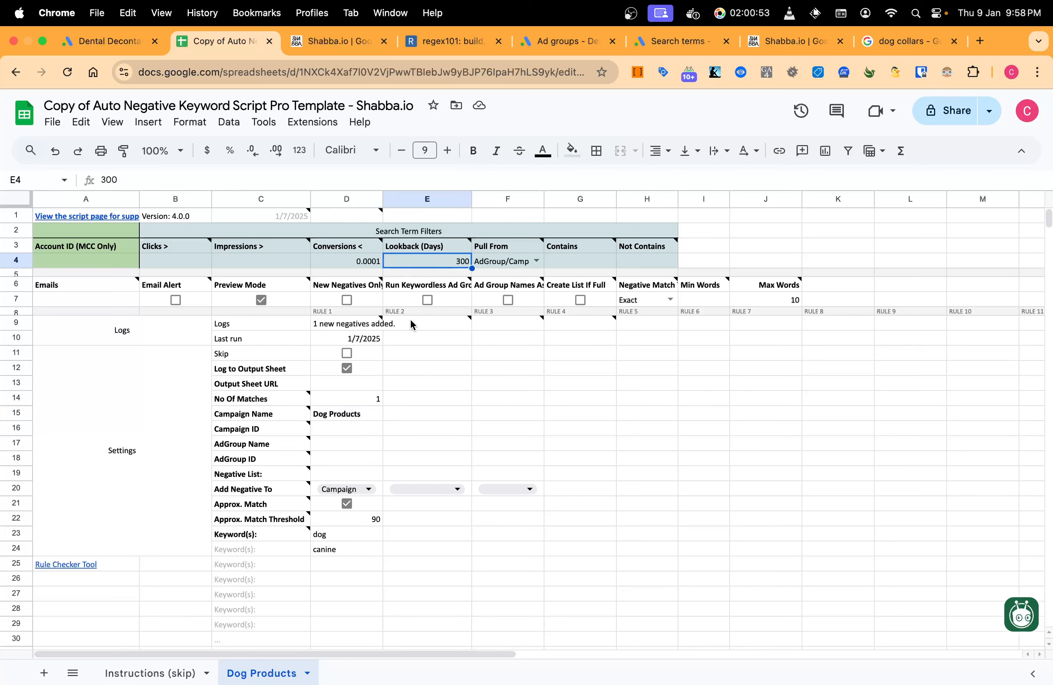
pyautogui.moveTo(420, 321)
pyautogui.click(336, 418)
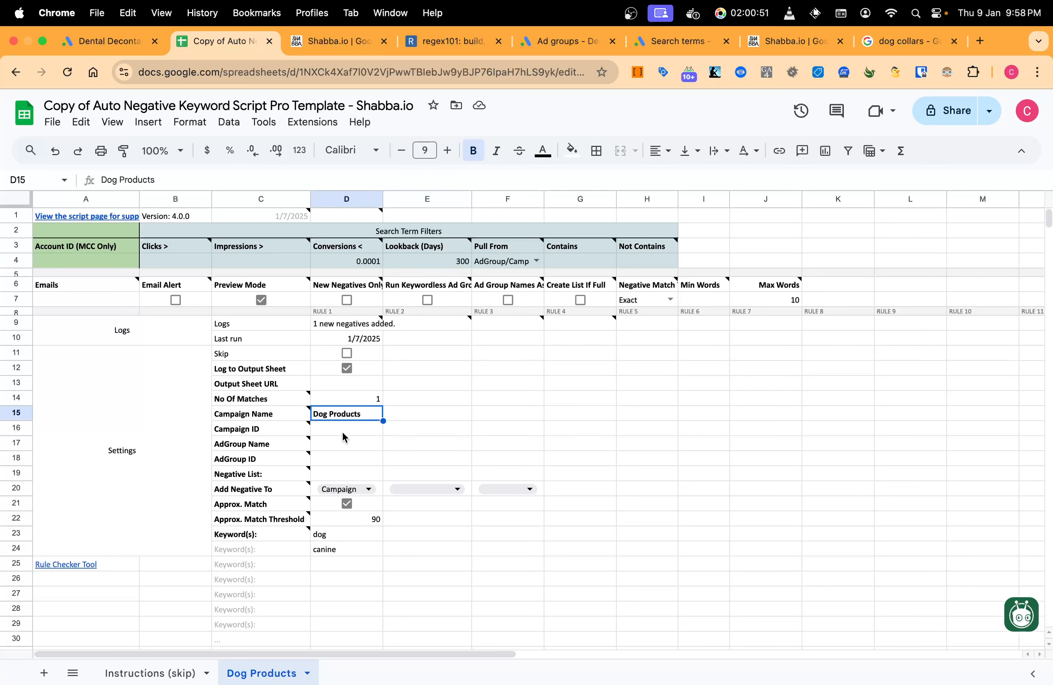
pyautogui.click(343, 433)
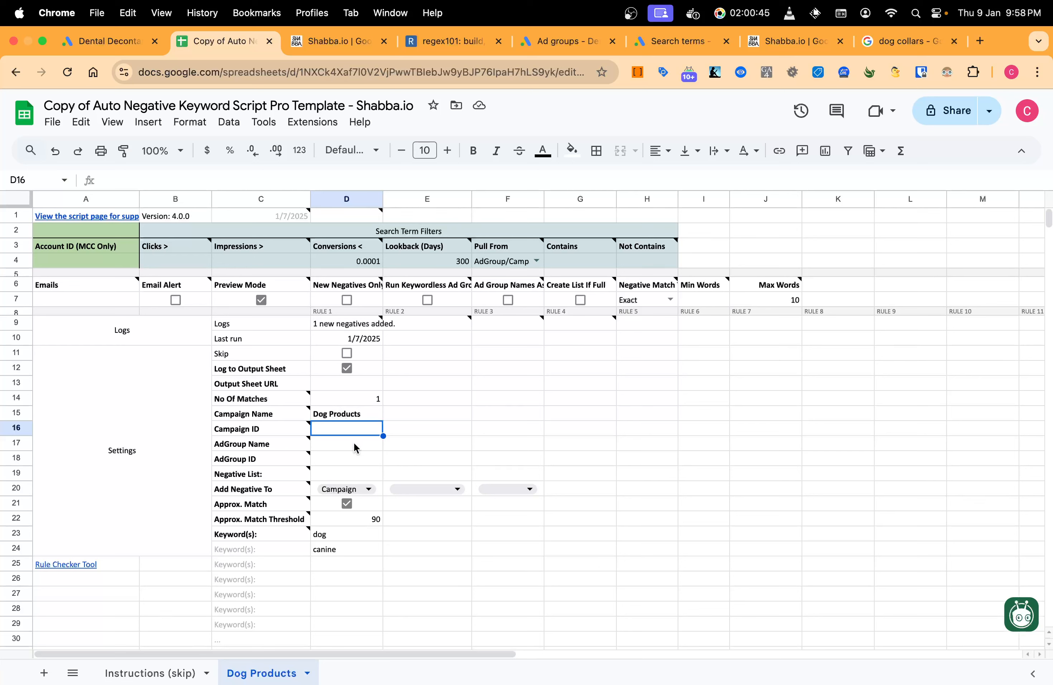
# Review Rule 1's number of matches setting and its keyword list.
pyautogui.click(353, 400)
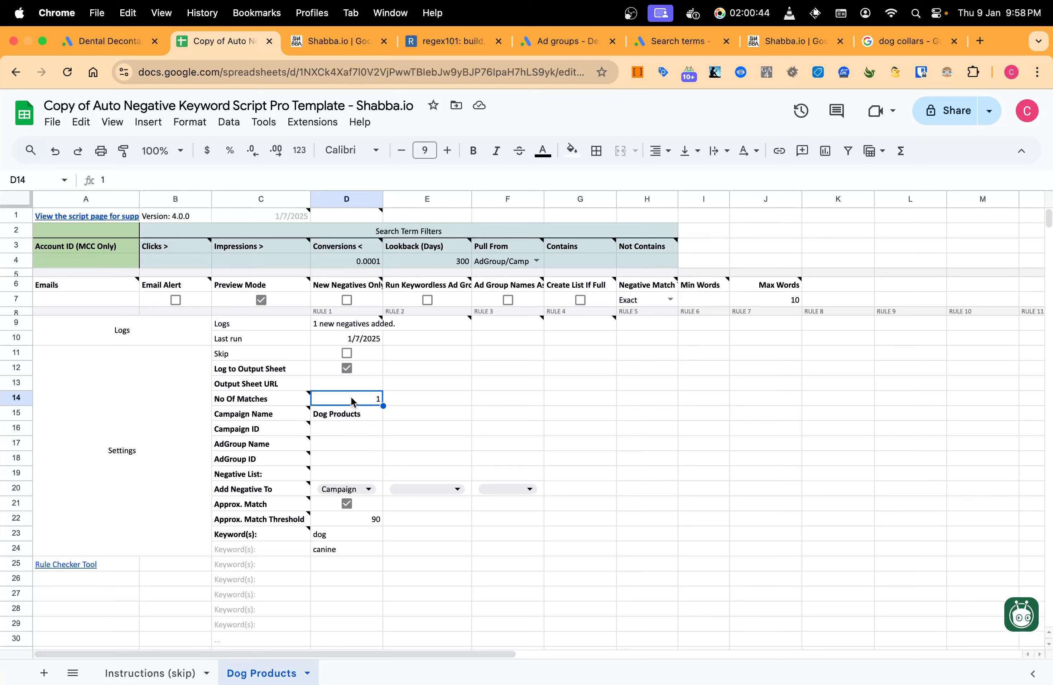
pyautogui.click(251, 400)
pyautogui.click(369, 388)
pyautogui.click(334, 536)
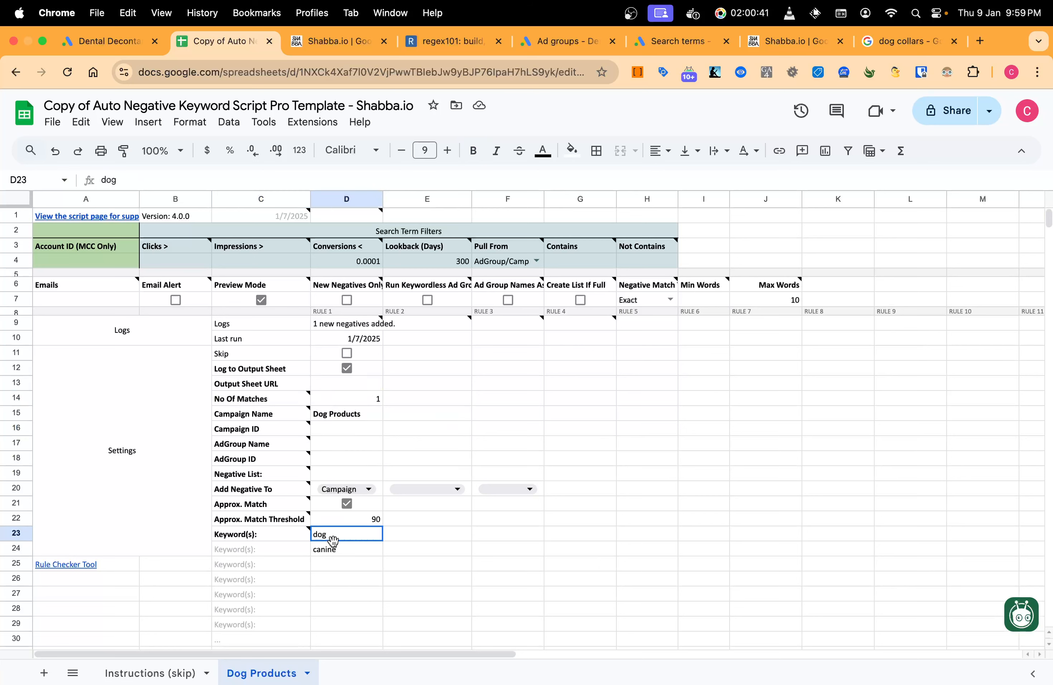
pyautogui.moveTo(333, 539); pyautogui.dragTo(333, 562)
pyautogui.click(333, 563)
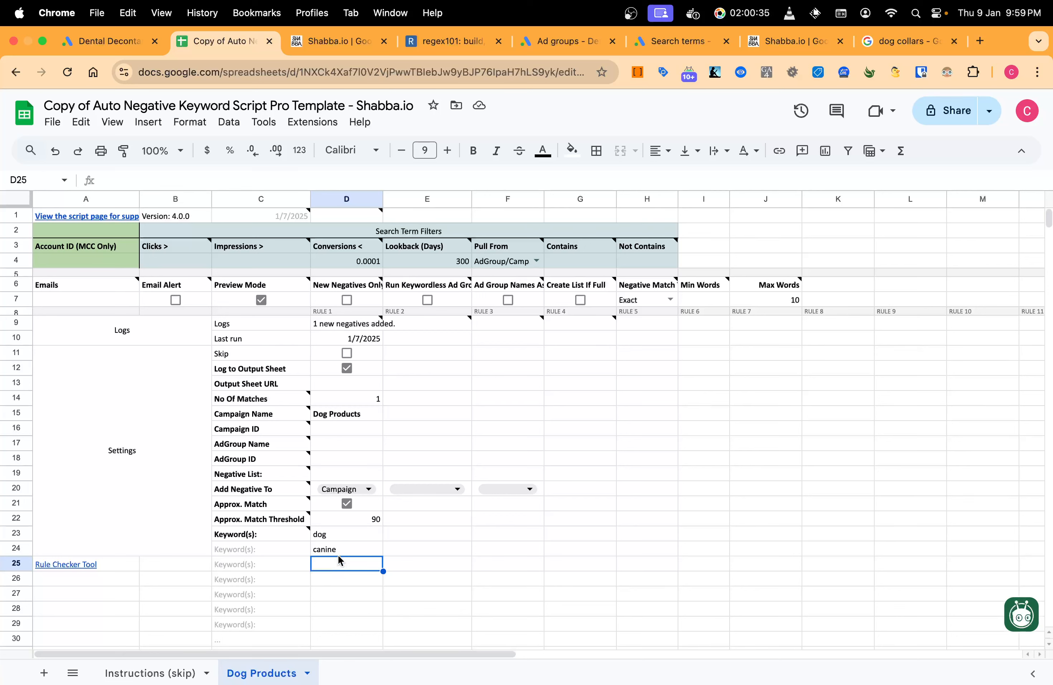
pyautogui.moveTo(342, 535); pyautogui.dragTo(350, 547)
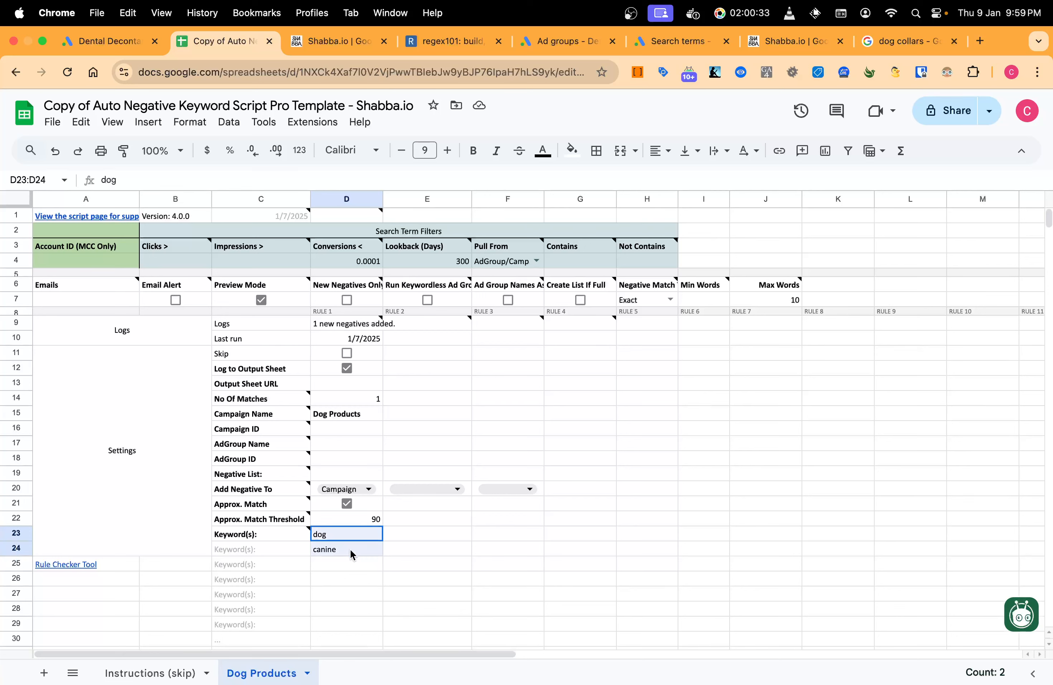
pyautogui.click(349, 549)
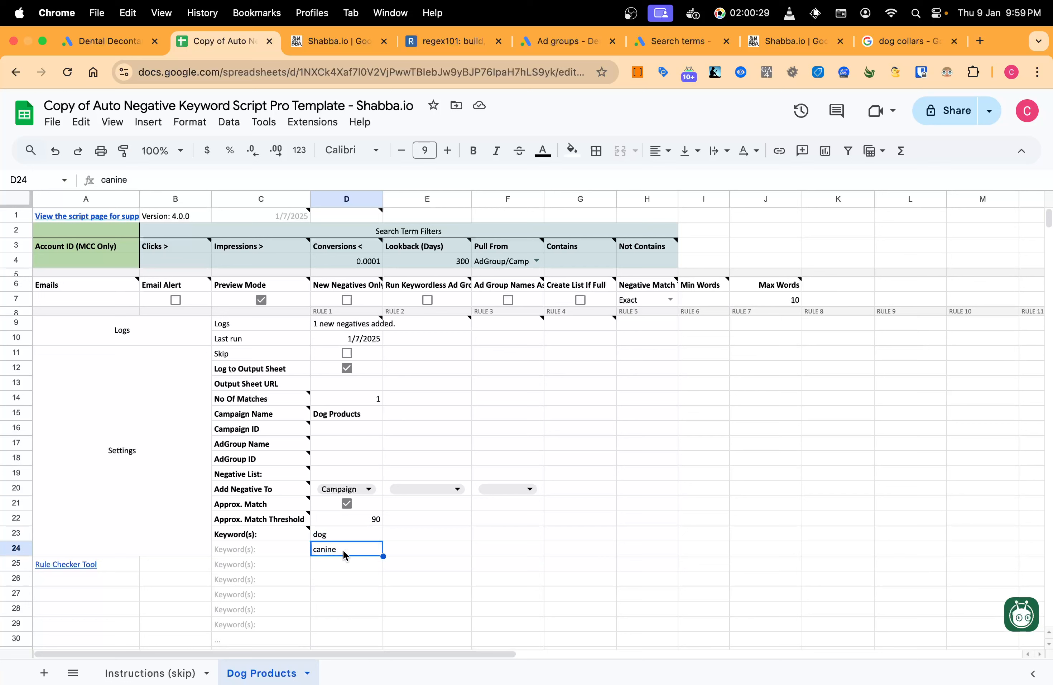
pyautogui.click(345, 537)
# Add "toy" as Rule 1's third keyword in D25, set its number of matches to 2, and review the keyword list.
pyautogui.click(335, 565)
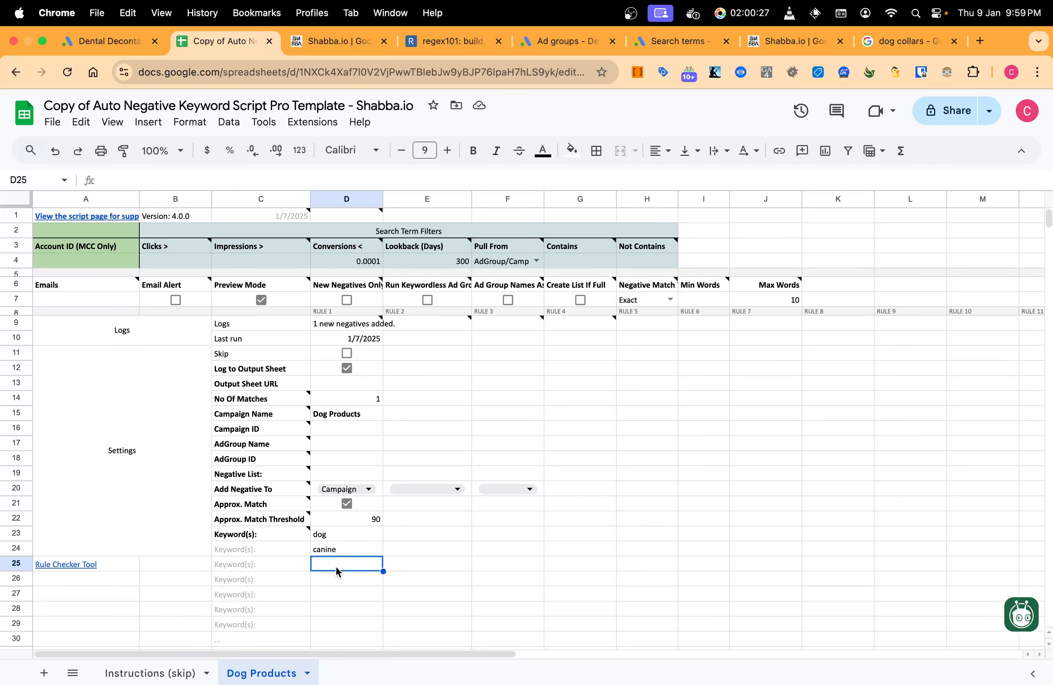
pyautogui.write('toy')
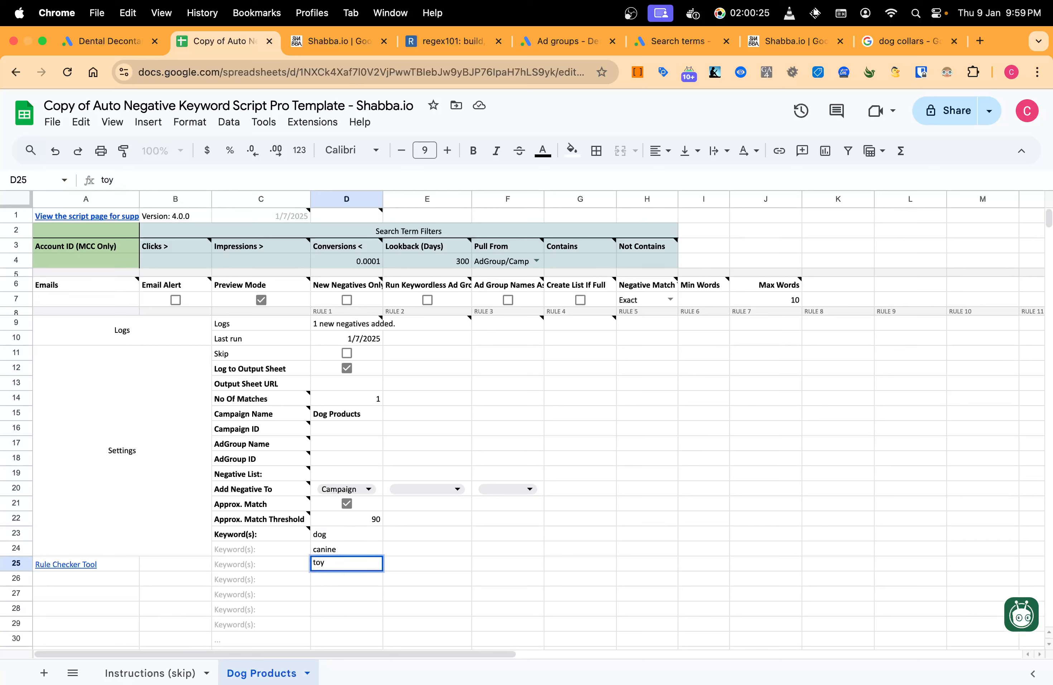
pyautogui.press('Return')
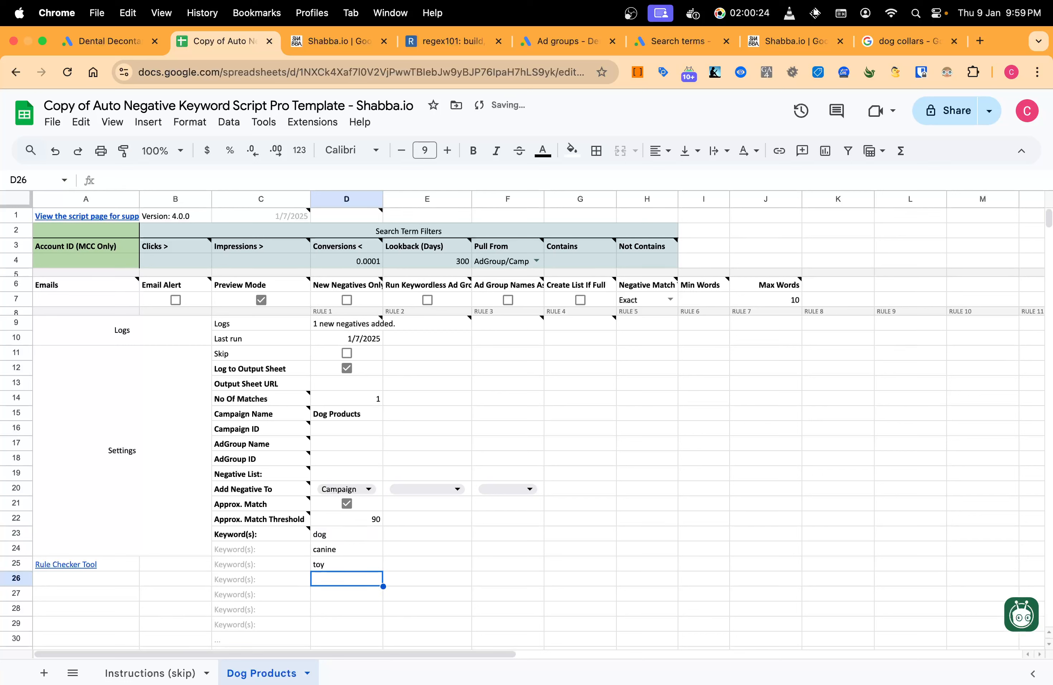
pyautogui.click(368, 400)
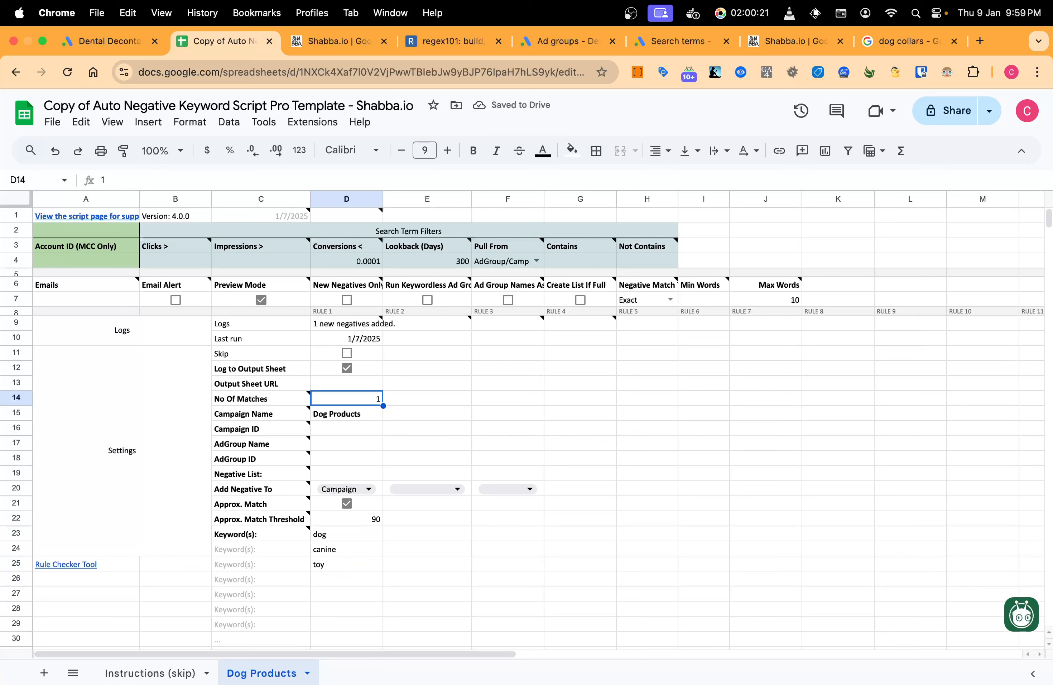
pyautogui.write('2')
pyautogui.press('Return')
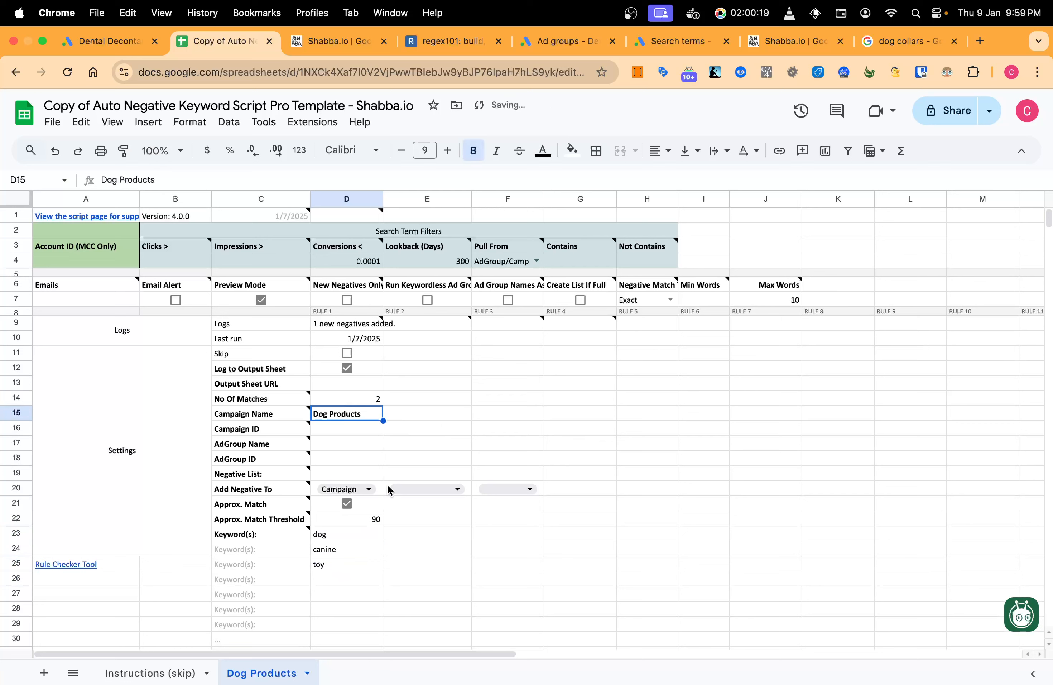
pyautogui.moveTo(352, 536); pyautogui.dragTo(348, 562)
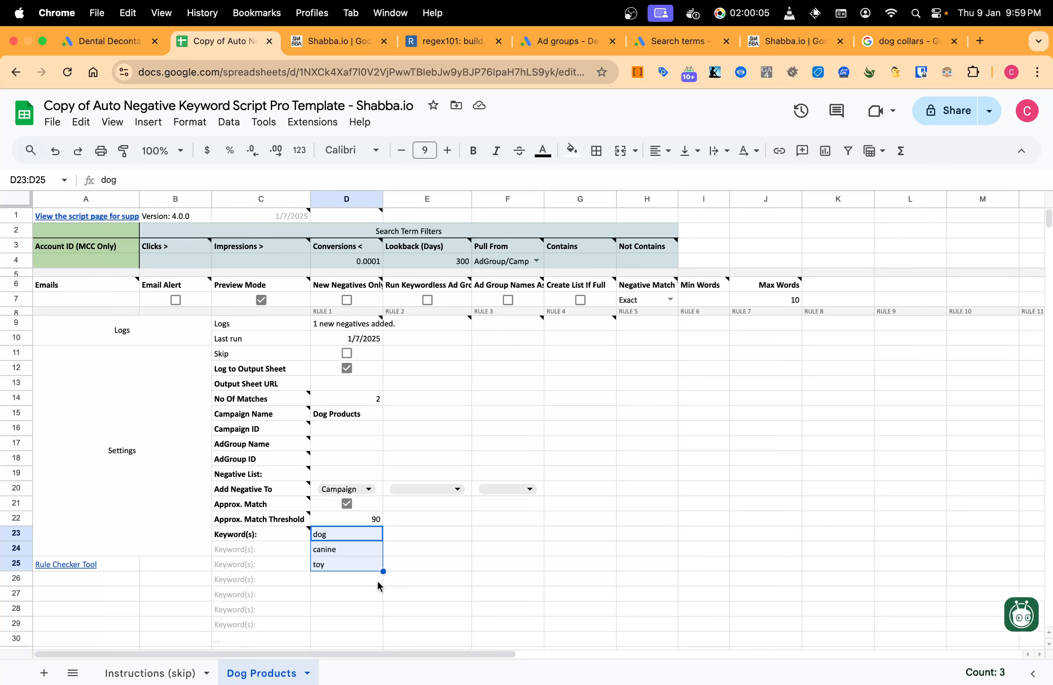
pyautogui.click(346, 536)
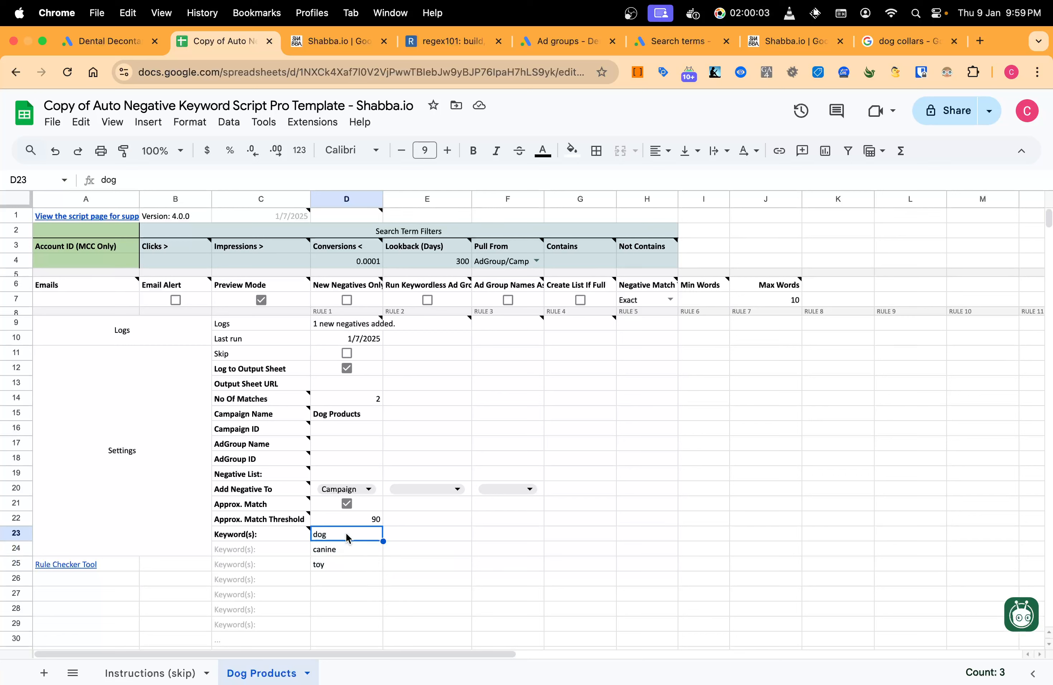
pyautogui.moveTo(338, 552); pyautogui.dragTo(340, 539)
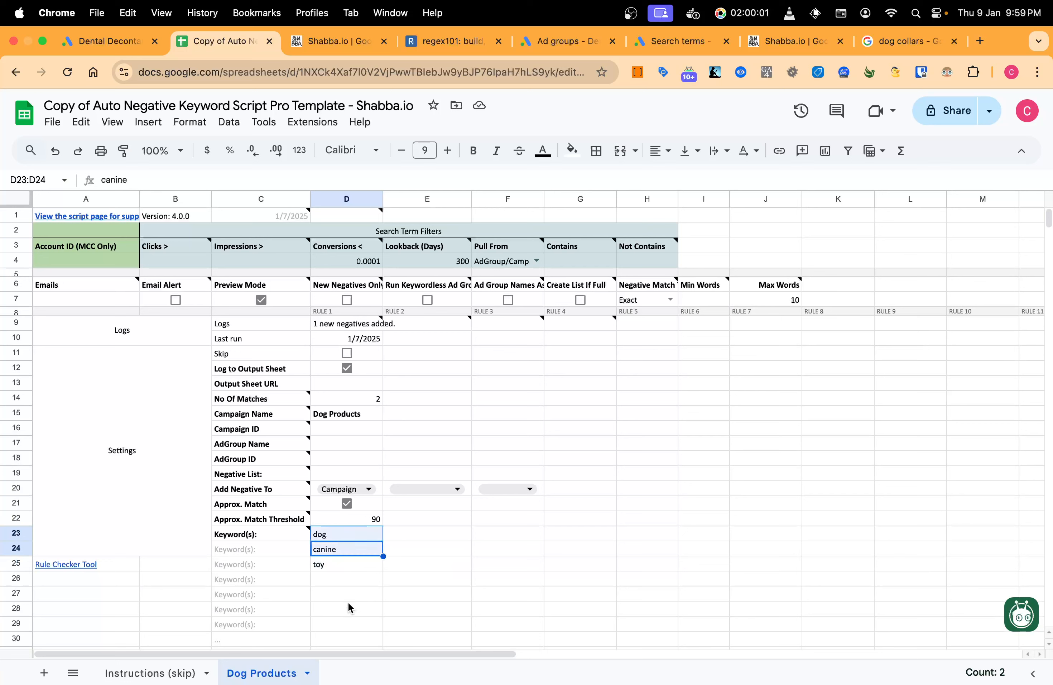
pyautogui.click(392, 449)
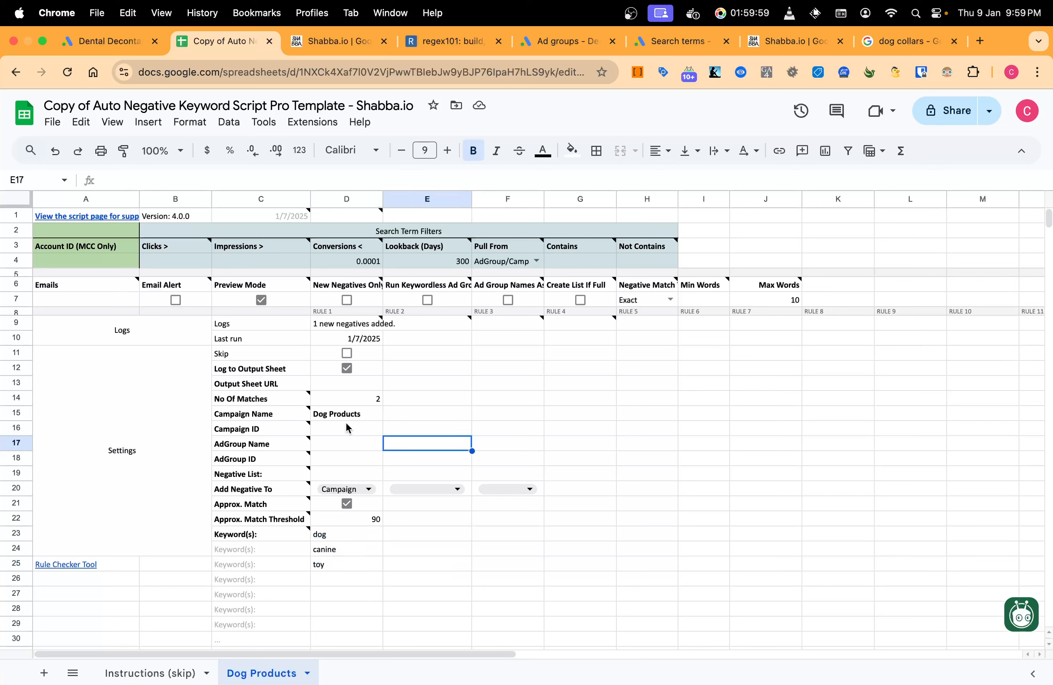
# Set Rule 1's number of matches to 1 and replace the third keyword in D25 with "puppy".
pyautogui.click(345, 401)
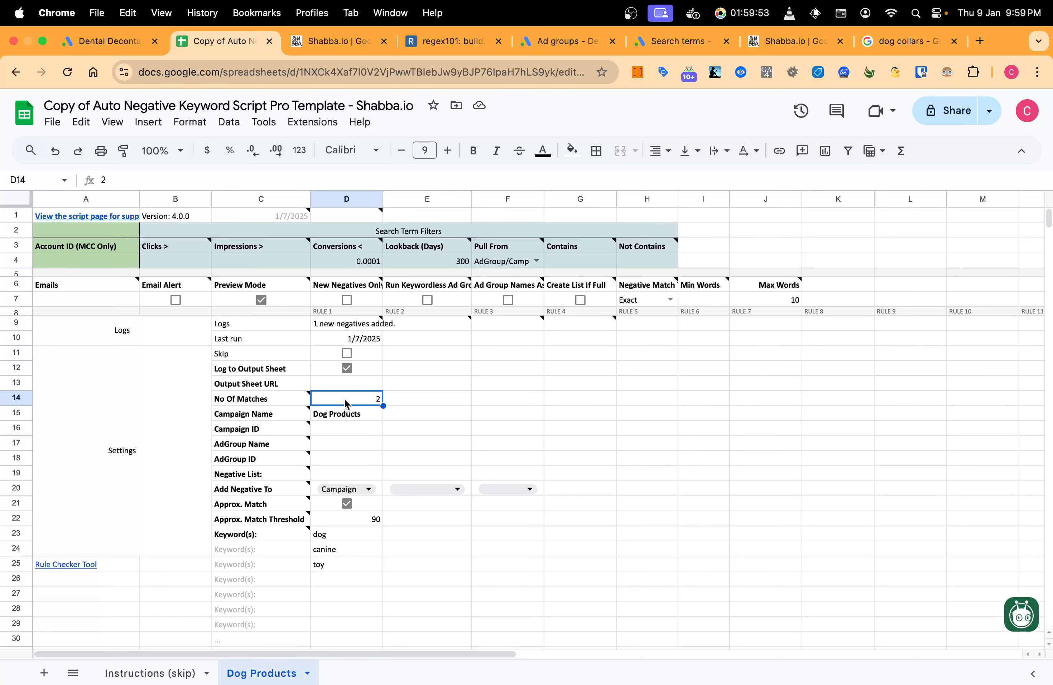
pyautogui.write('1')
pyautogui.click(342, 424)
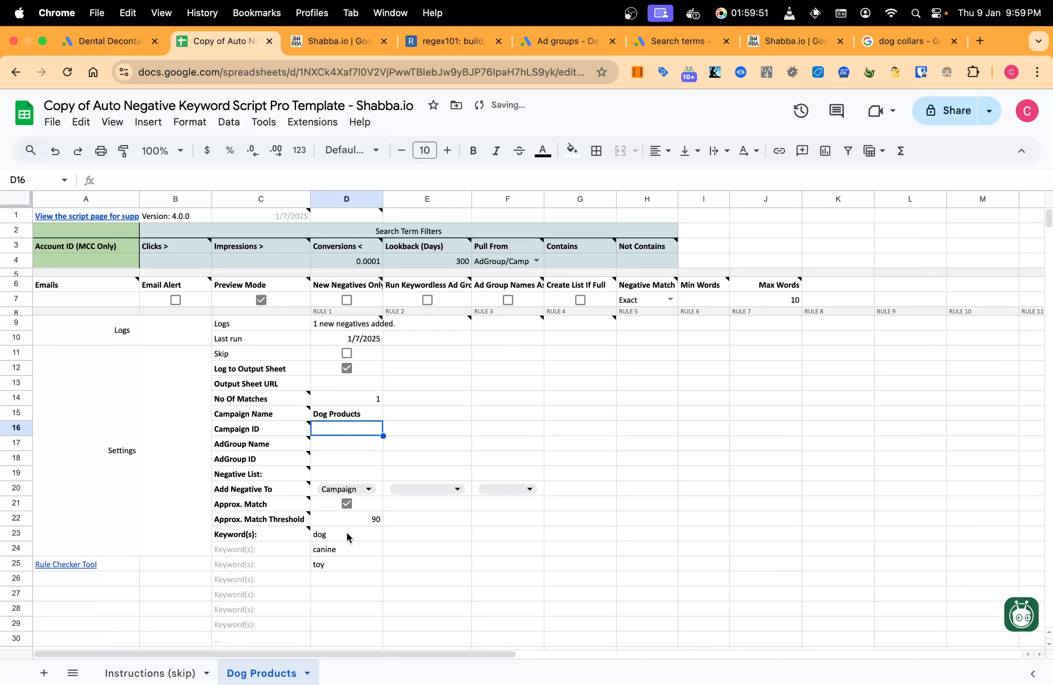
pyautogui.click(336, 564)
pyautogui.press('BackSpace')
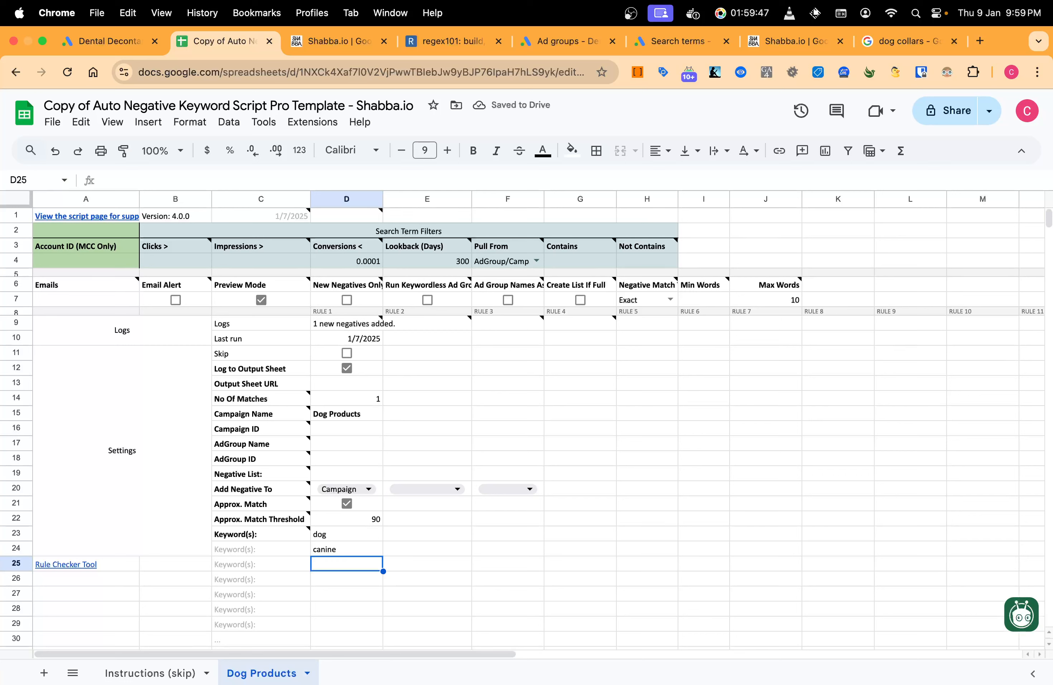
pyautogui.write('puppy')
pyautogui.press('Return')
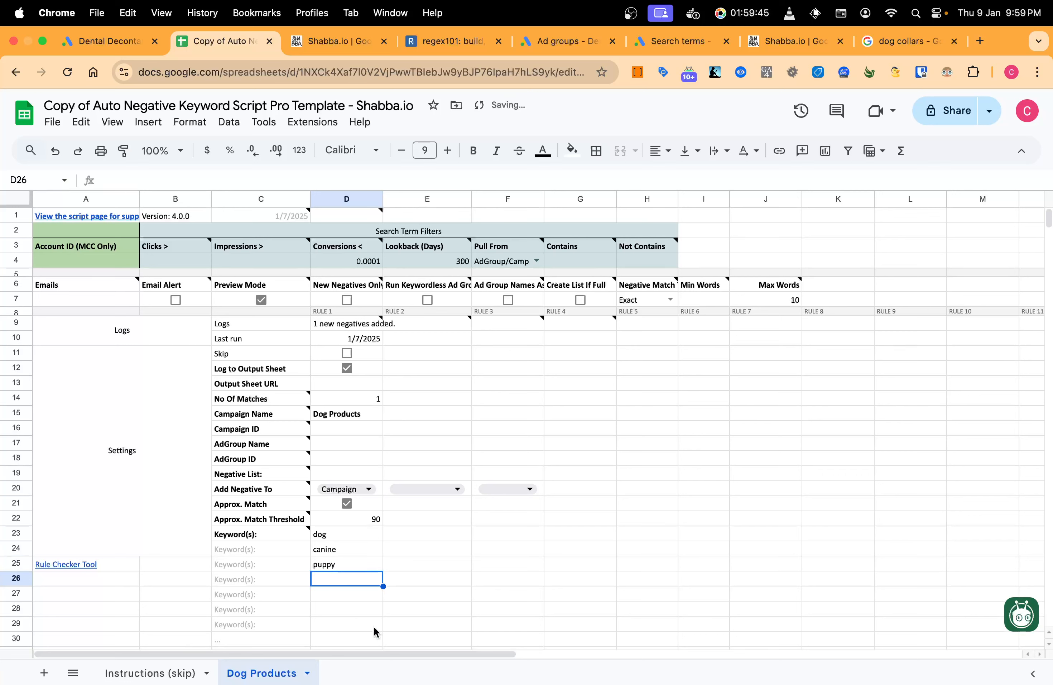
# Copy Rule 1's keywords in D23:D25 and open the Rule Checker Tool from the negative keyword script's shabba.io page.
pyautogui.moveTo(346, 535); pyautogui.dragTo(342, 562)
pyautogui.press('cmd+c')
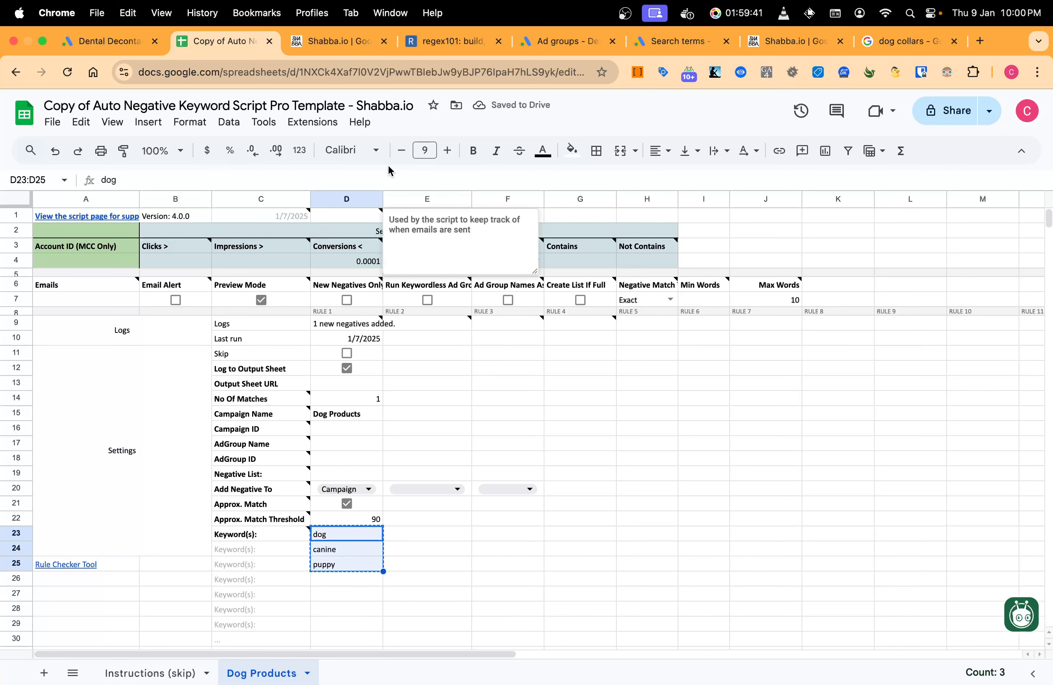
pyautogui.click(343, 44)
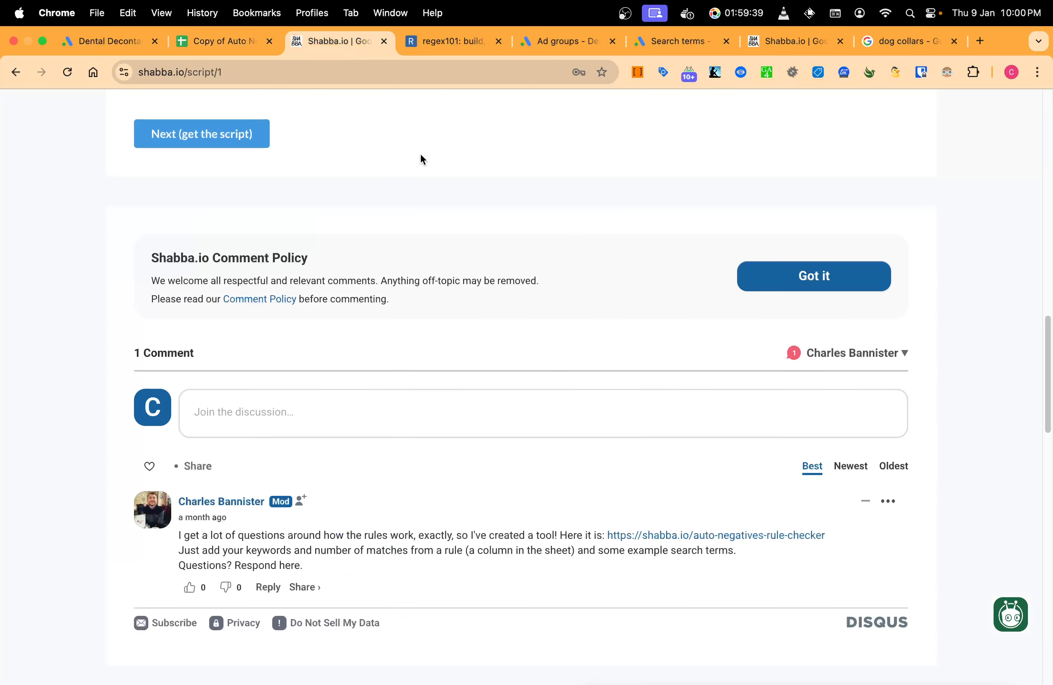
pyautogui.scroll(15, 423, 159)
pyautogui.scroll(-5, 489, 200)
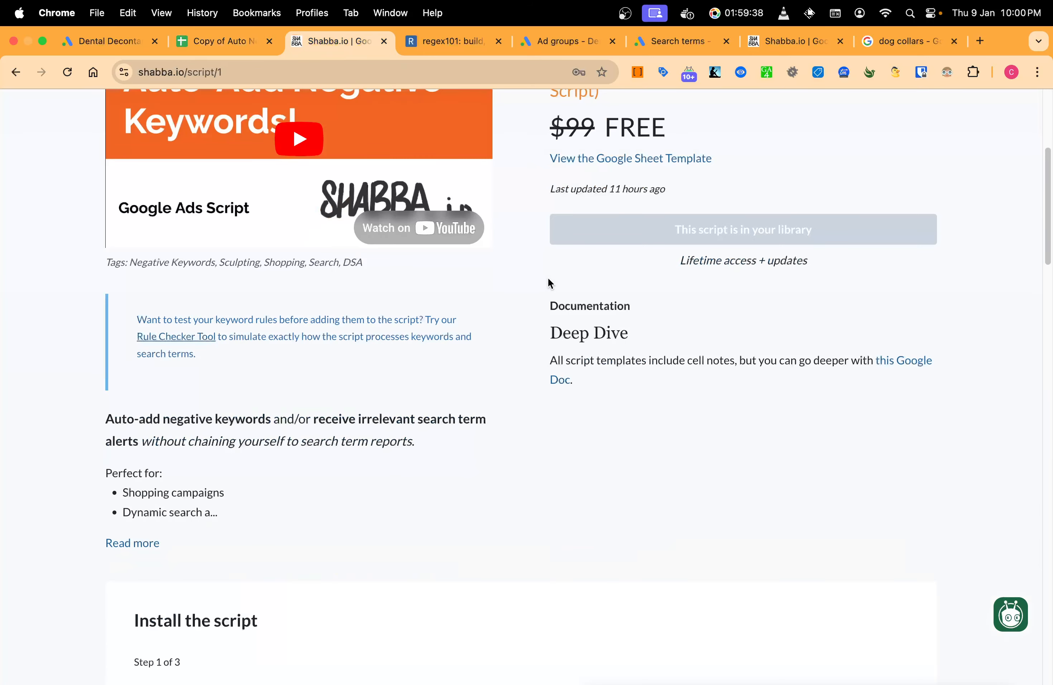
pyautogui.click(181, 339)
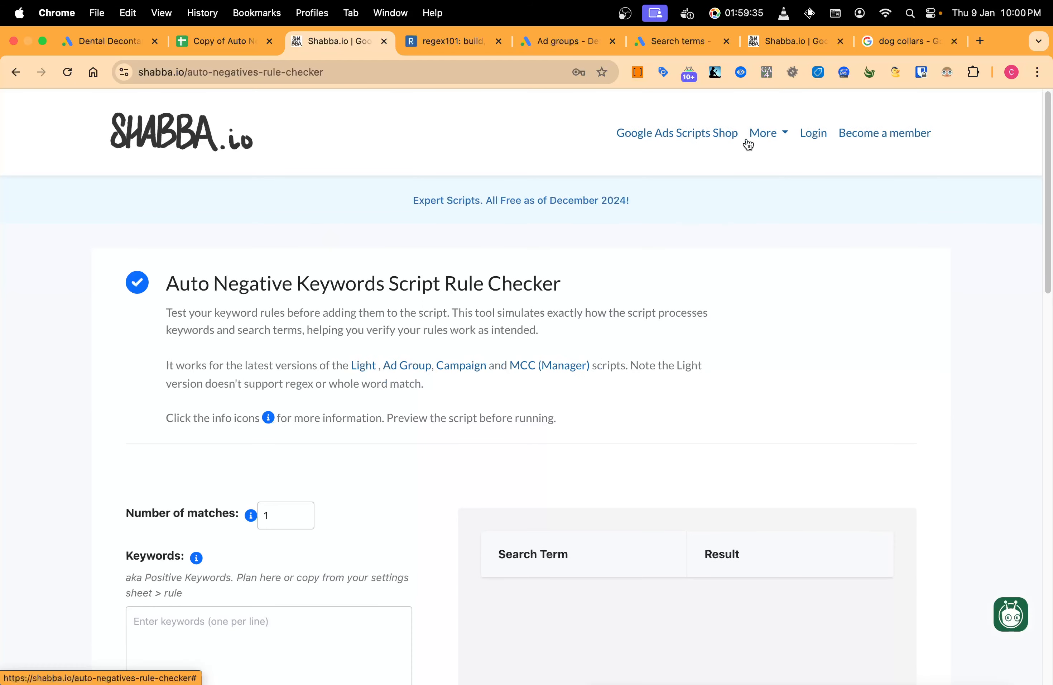
pyautogui.click(768, 134)
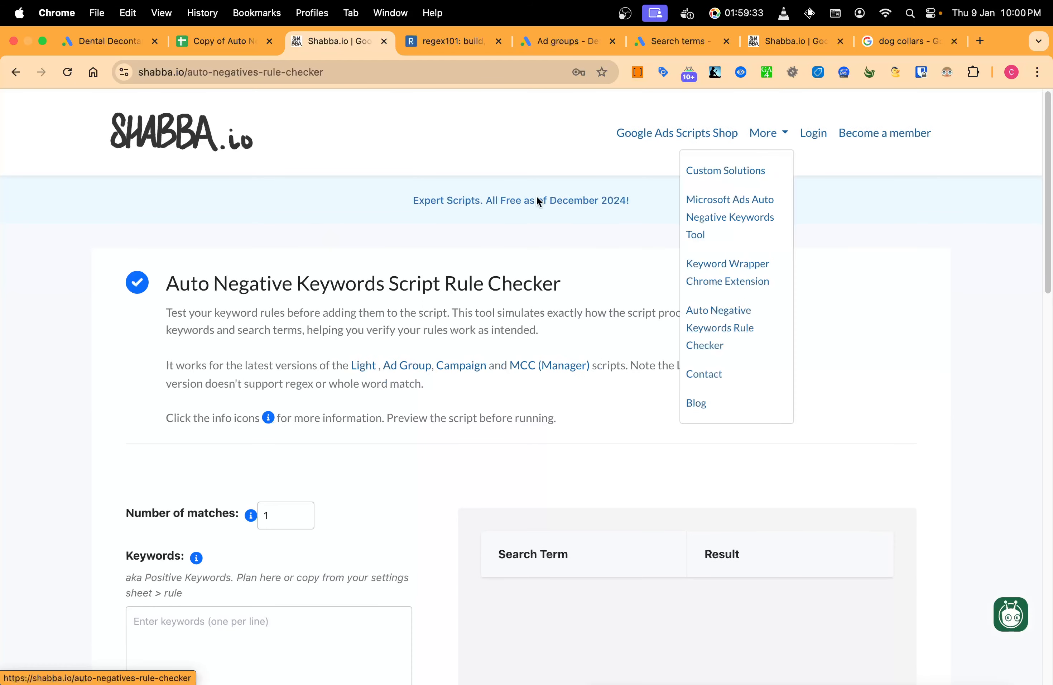
# Paste Rule 1's keywords dog, canine and puppy into the rule checker's keyword list.
pyautogui.click(206, 39)
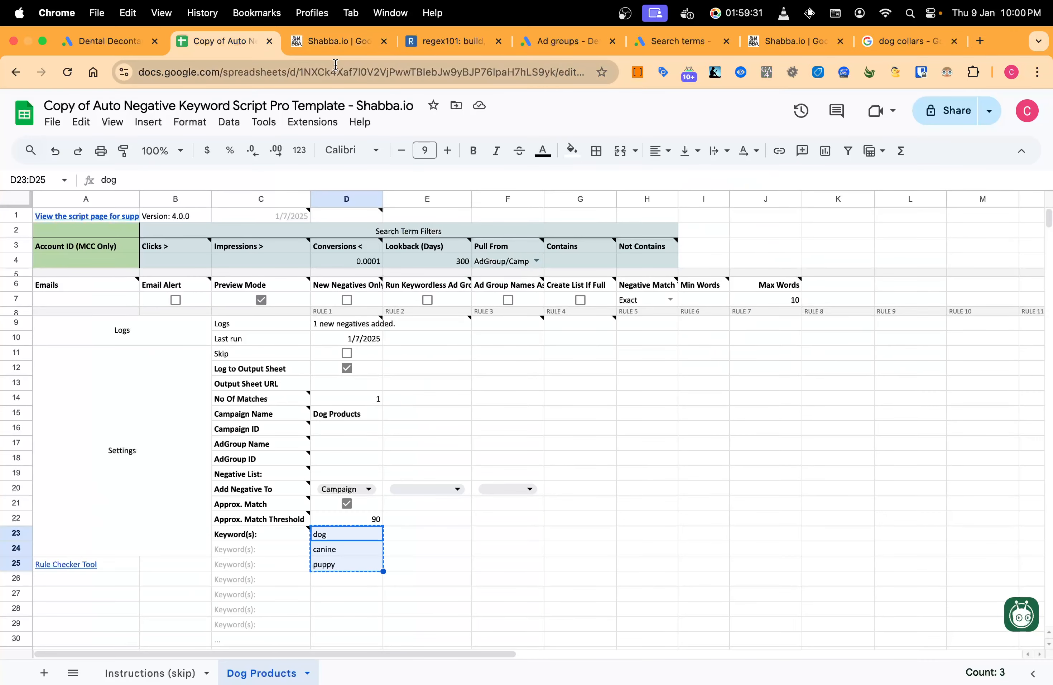
pyautogui.click(351, 48)
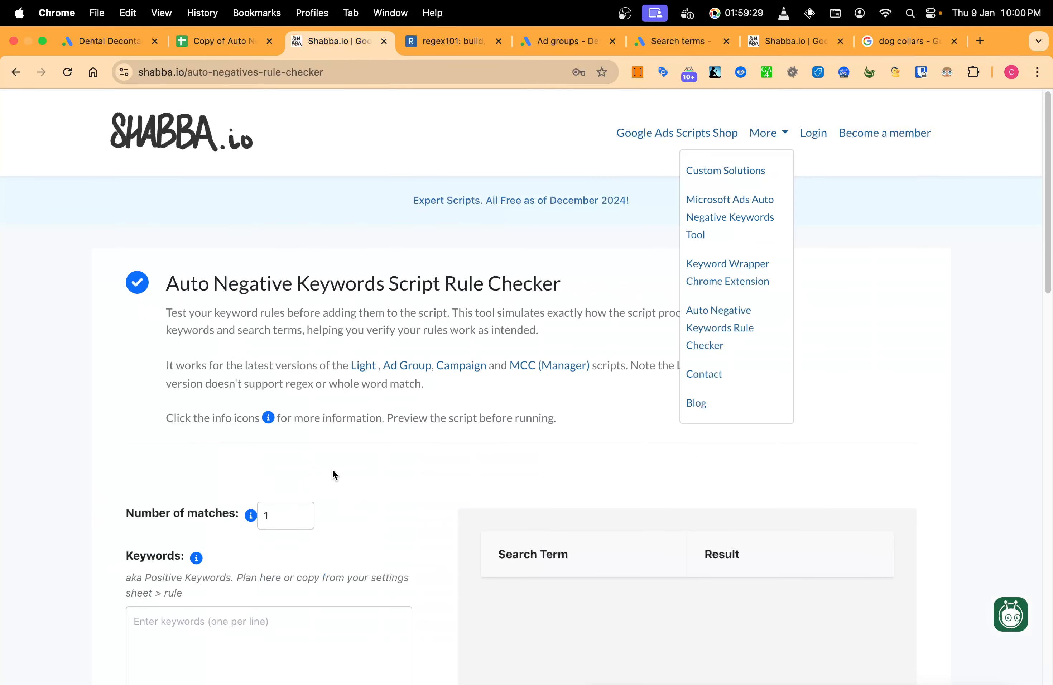
pyautogui.scroll(-5, 335, 475)
pyautogui.click(230, 433)
pyautogui.write('dog canine puppy')
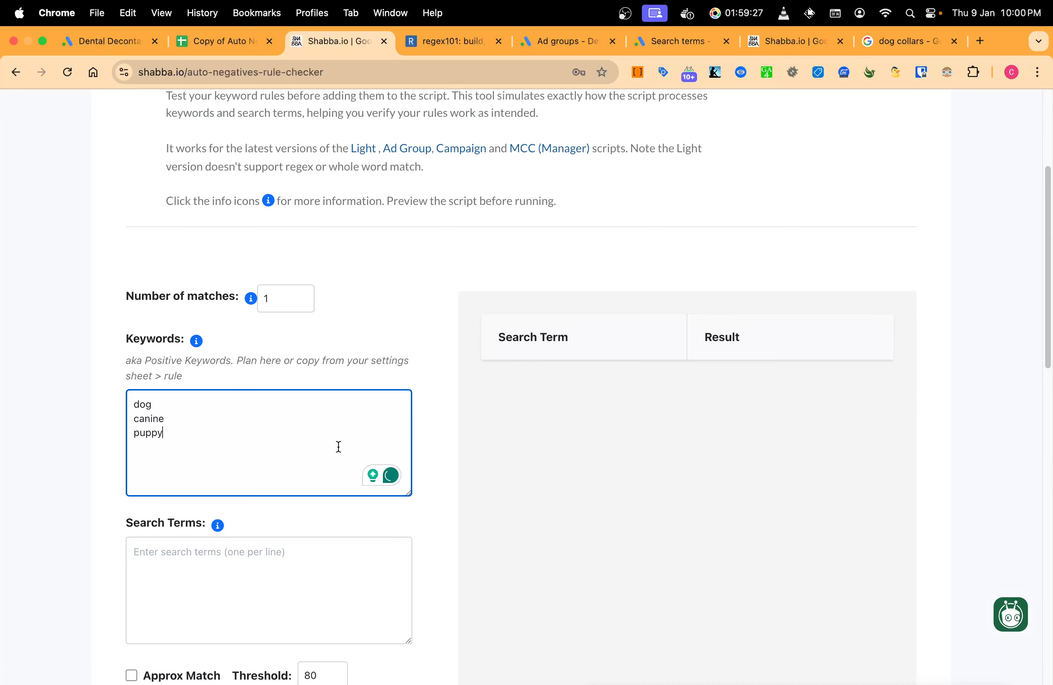
pyautogui.scroll(-1, 339, 446)
pyautogui.click(195, 365)
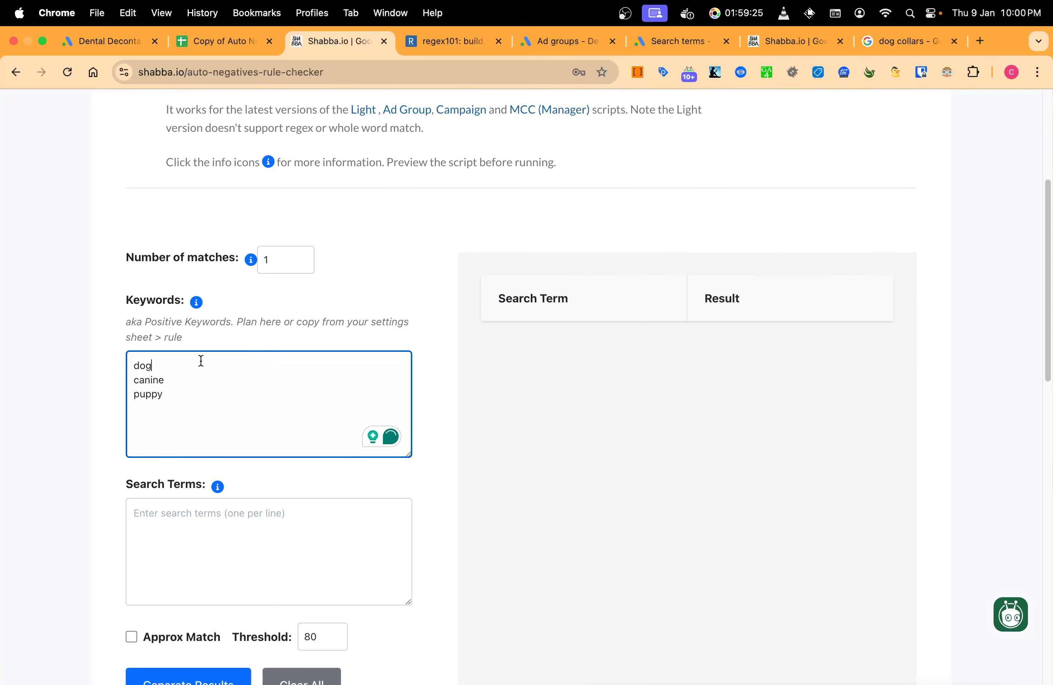
pyautogui.write('types')
pyautogui.press('BackSpace')
pyautogui.press('BackSpace')
pyautogui.press('BackSpace')
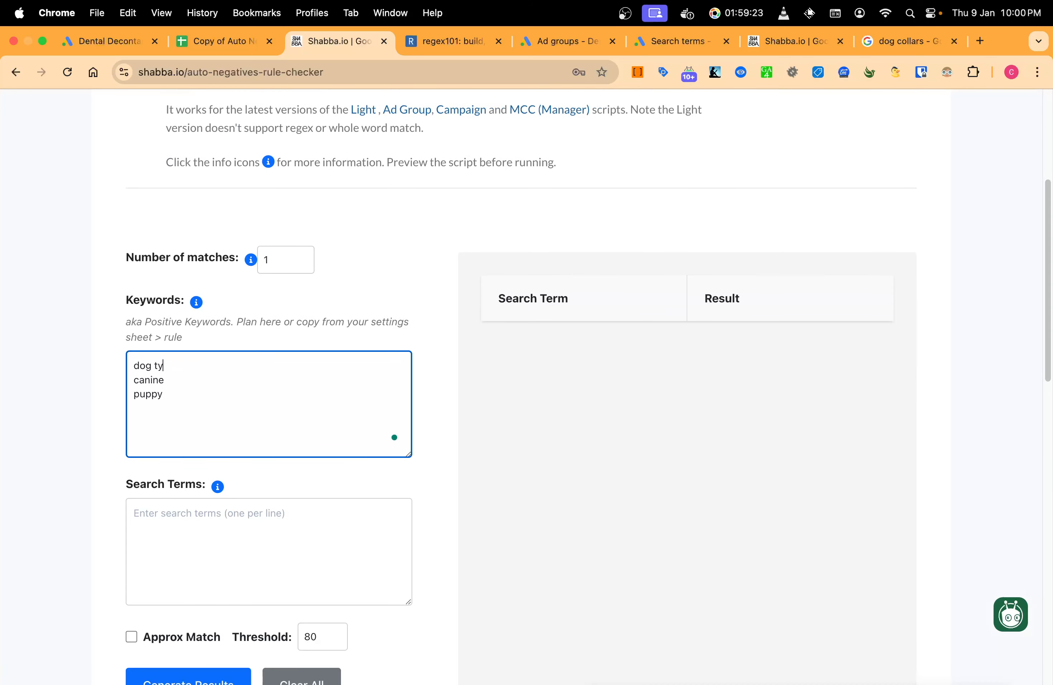
pyautogui.press('BackSpace')
pyautogui.press('BackSpace')
pyautogui.press('BackSpace')
# Enter "dog collars" as the search term, generate the results for Rule 1's keywords, and review the outcome.
pyautogui.click(235, 532)
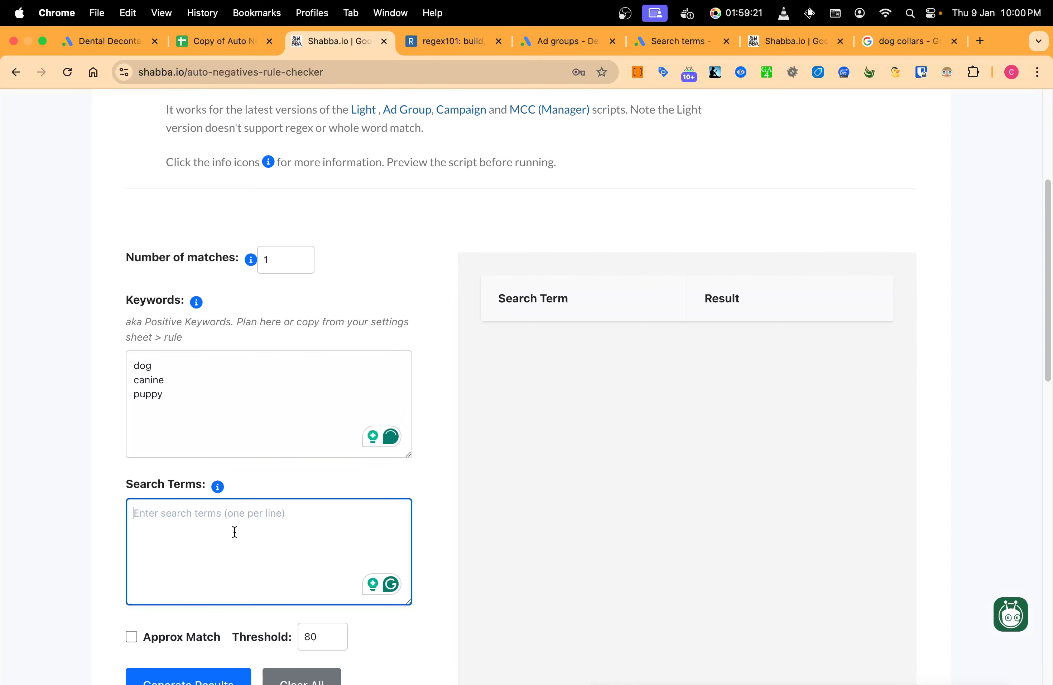
pyautogui.write('dog colla')
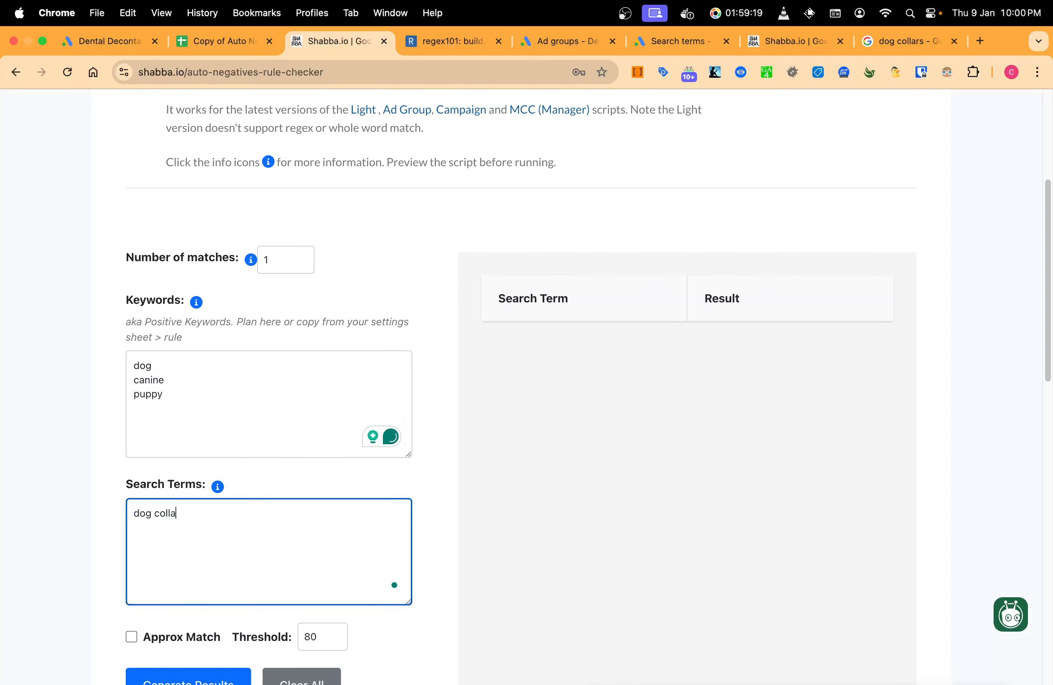
pyautogui.write('rs')
pyautogui.scroll(-1, 280, 529)
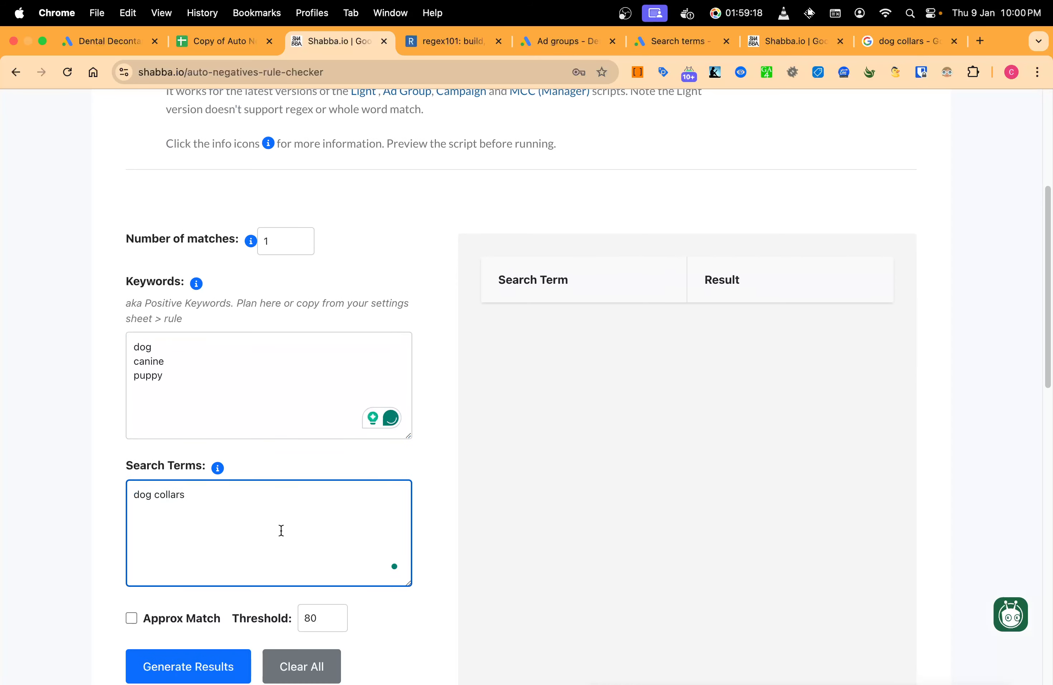
pyautogui.click(197, 667)
pyautogui.scroll(-1, 197, 667)
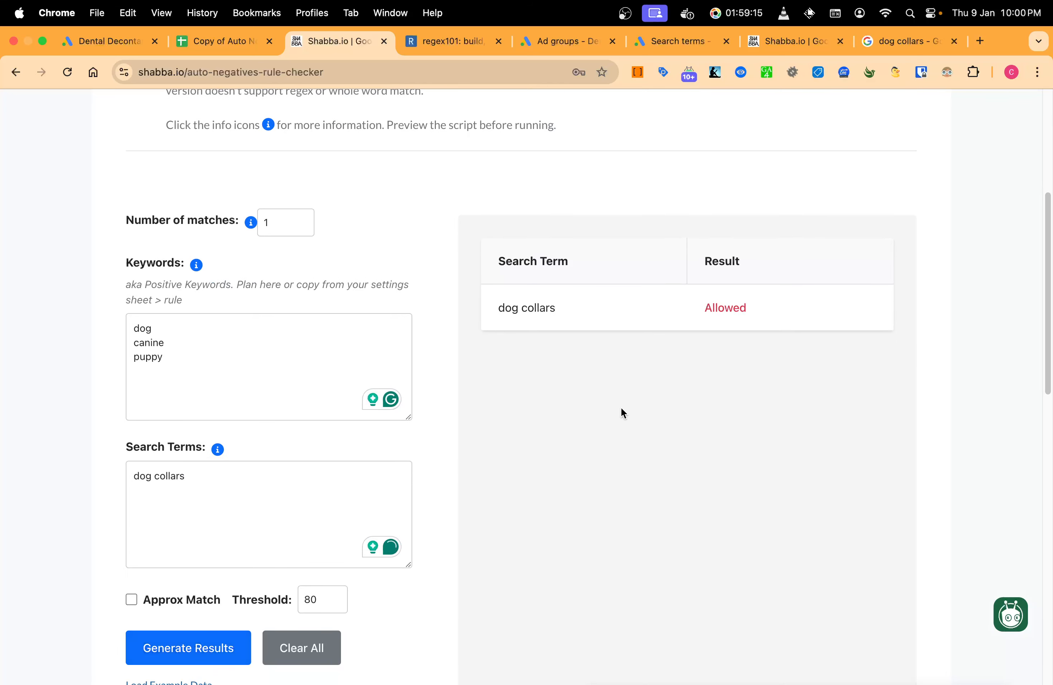
pyautogui.moveTo(498, 310); pyautogui.dragTo(590, 306)
pyautogui.click(589, 307)
pyautogui.moveTo(498, 310); pyautogui.dragTo(585, 303)
pyautogui.click(585, 302)
# Copy Rule 1's settings and keywords in D10:D29 of the spreadsheet into Rule 2 from E10 down, leaving its last run date blank.
pyautogui.click(219, 41)
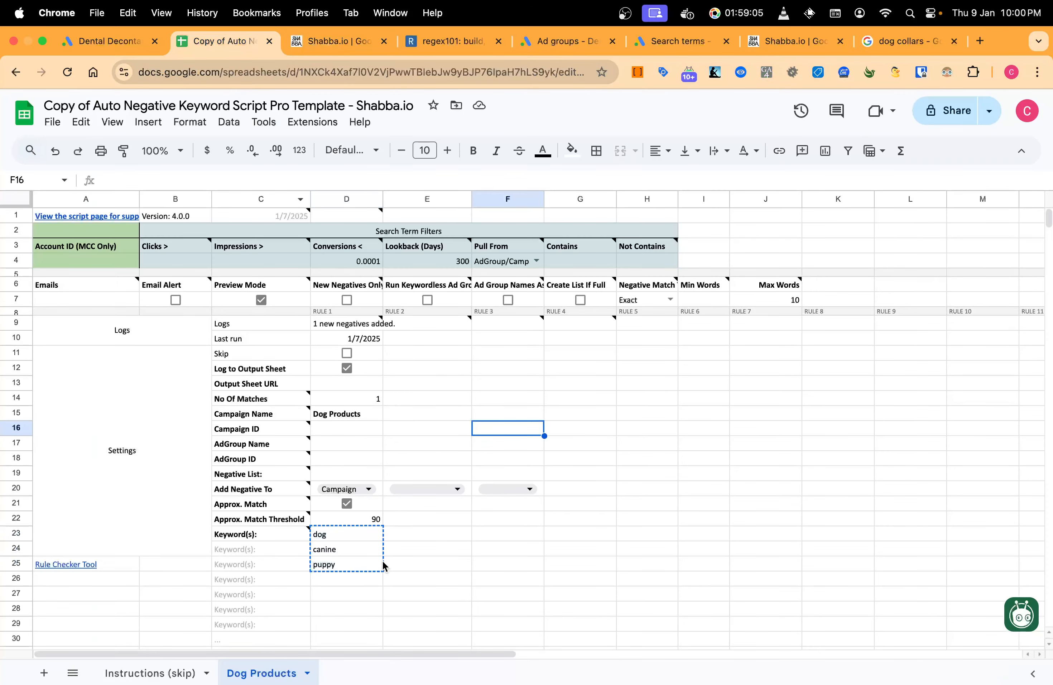
pyautogui.moveTo(348, 616); pyautogui.dragTo(349, 338)
pyautogui.press('super+c')
pyautogui.click(434, 342)
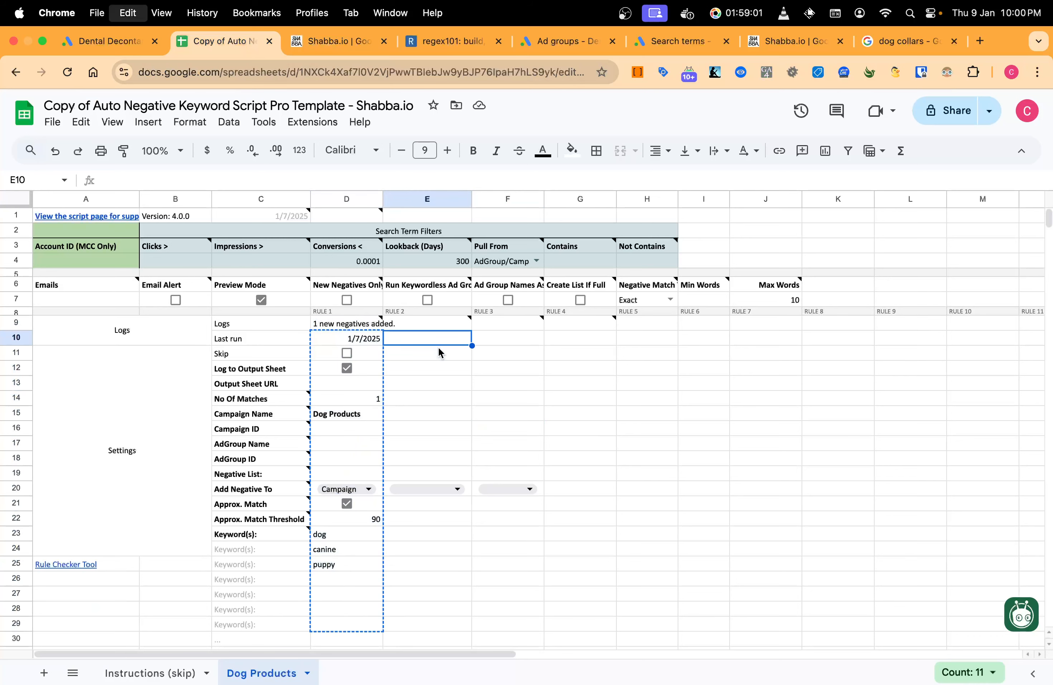
pyautogui.press('super+v')
pyautogui.click(462, 339)
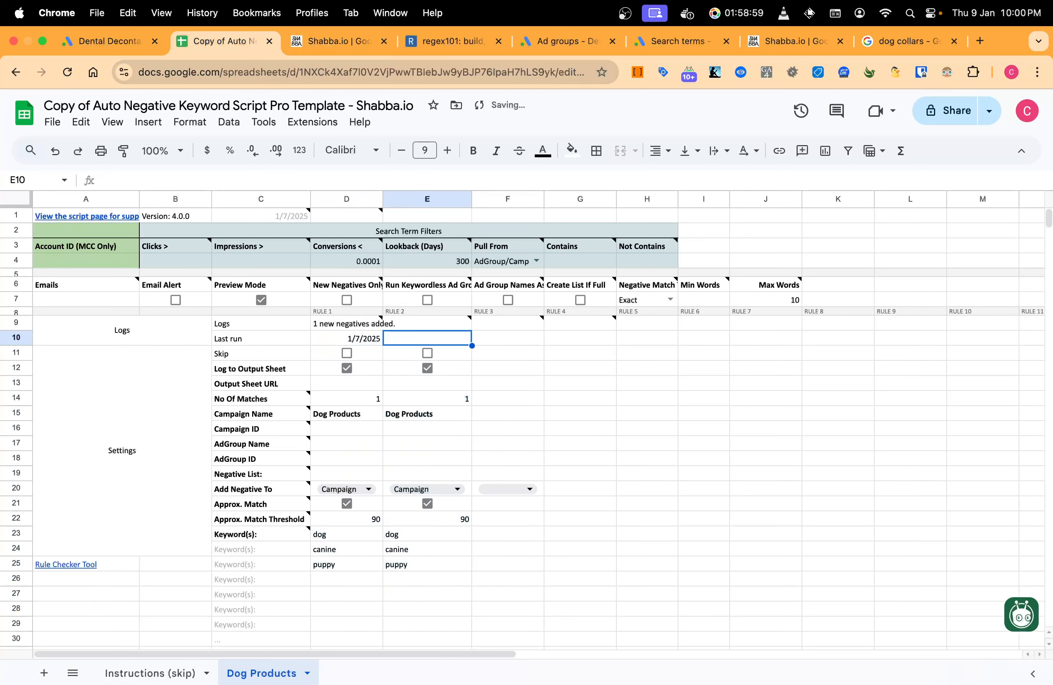
# Set Rule 2's ad group name in E17 to "Dog Toys".
pyautogui.click(429, 449)
pyautogui.write('Dog Toys')
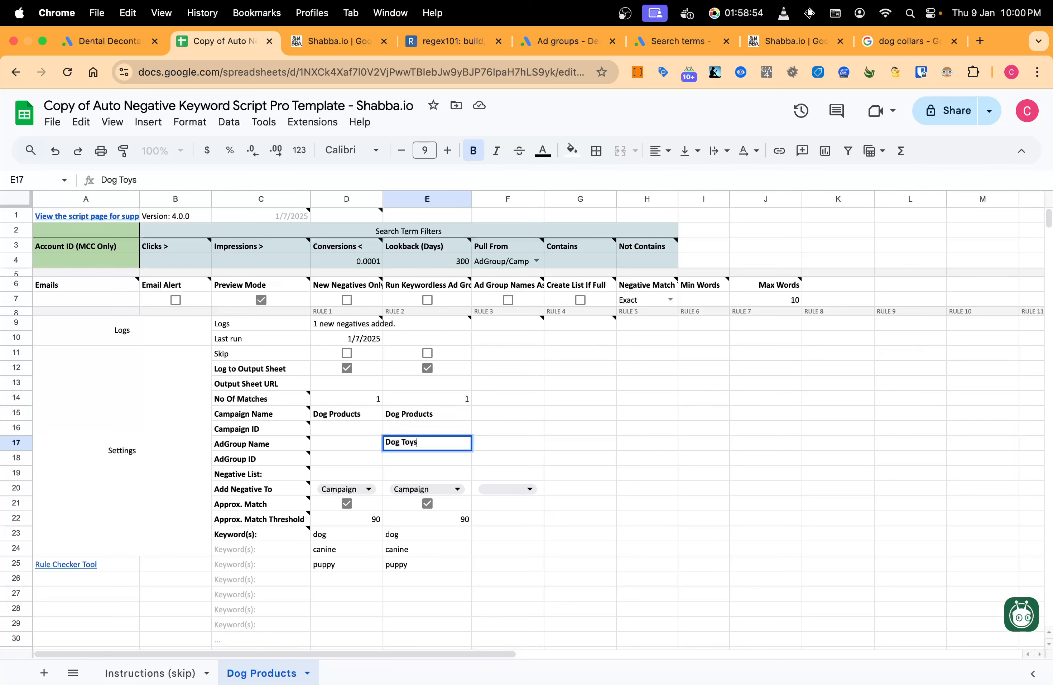
pyautogui.press('Return')
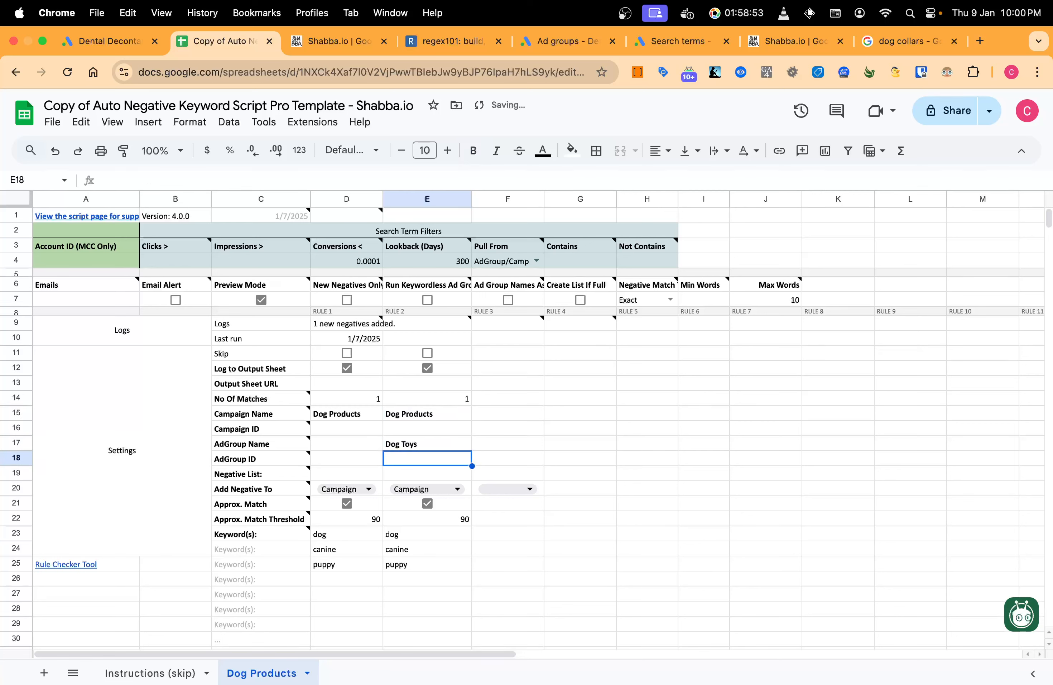
# Clear the copied keywords from Rule 2 in E23:E25.
pyautogui.click(434, 441)
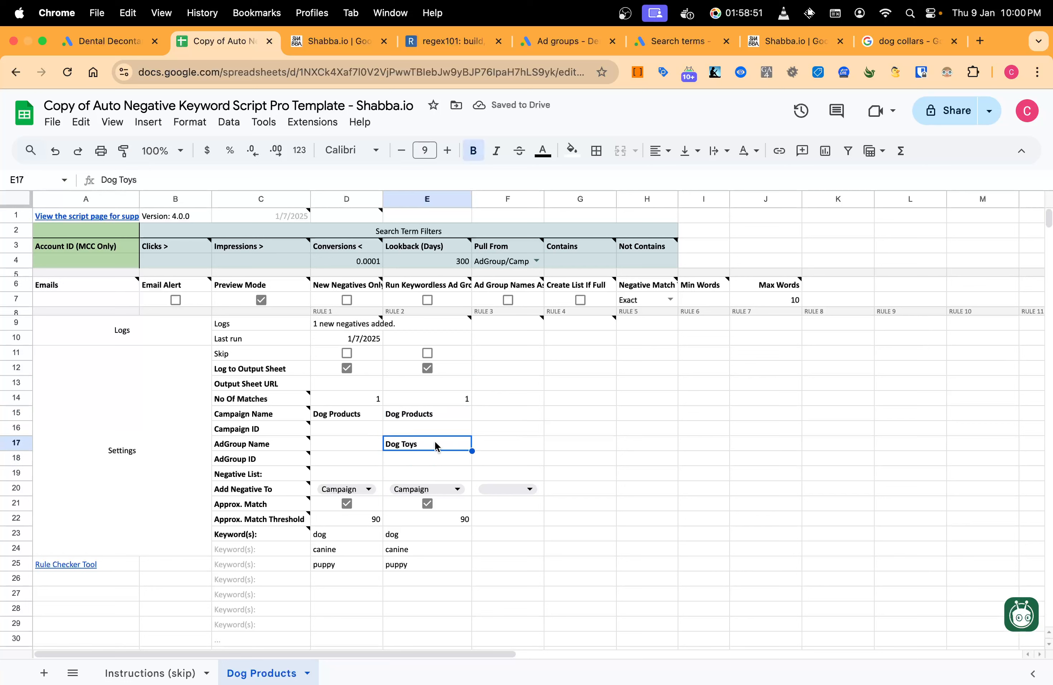
pyautogui.press('Up')
pyautogui.press('Up')
pyautogui.press('Down')
pyautogui.press('Down')
pyautogui.press('Down')
pyautogui.press('Down')
pyautogui.press('Down')
pyautogui.press('Down')
pyautogui.press('Down')
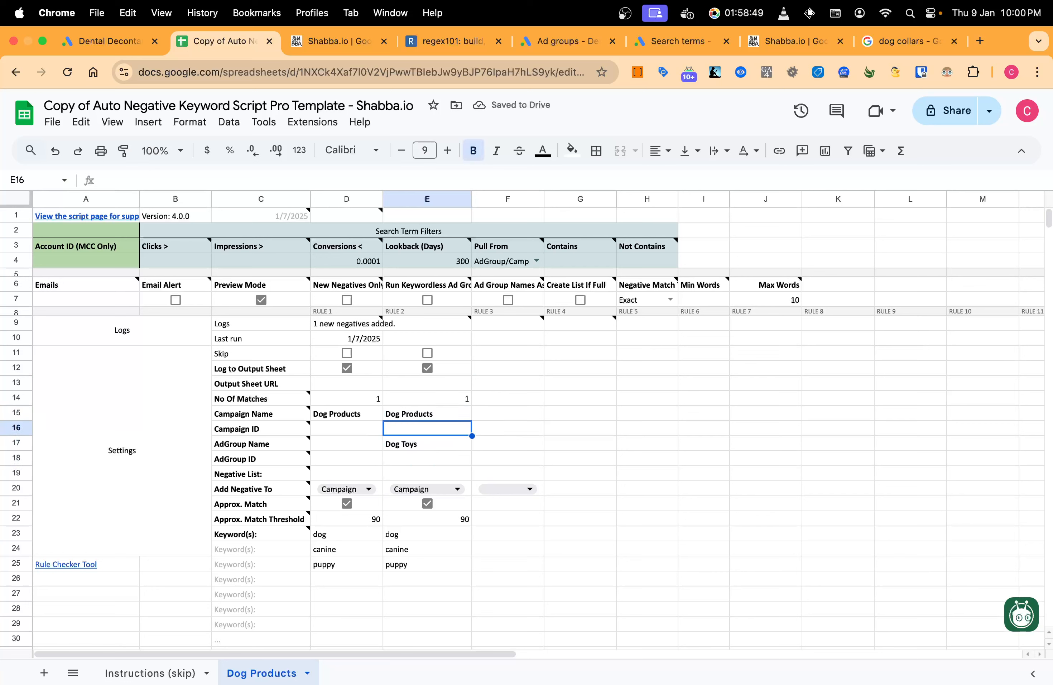
pyautogui.press('Down')
pyautogui.hotkey('shift', 'Down')
pyautogui.hotkey('shift', 'Down')
pyautogui.press('Delete')
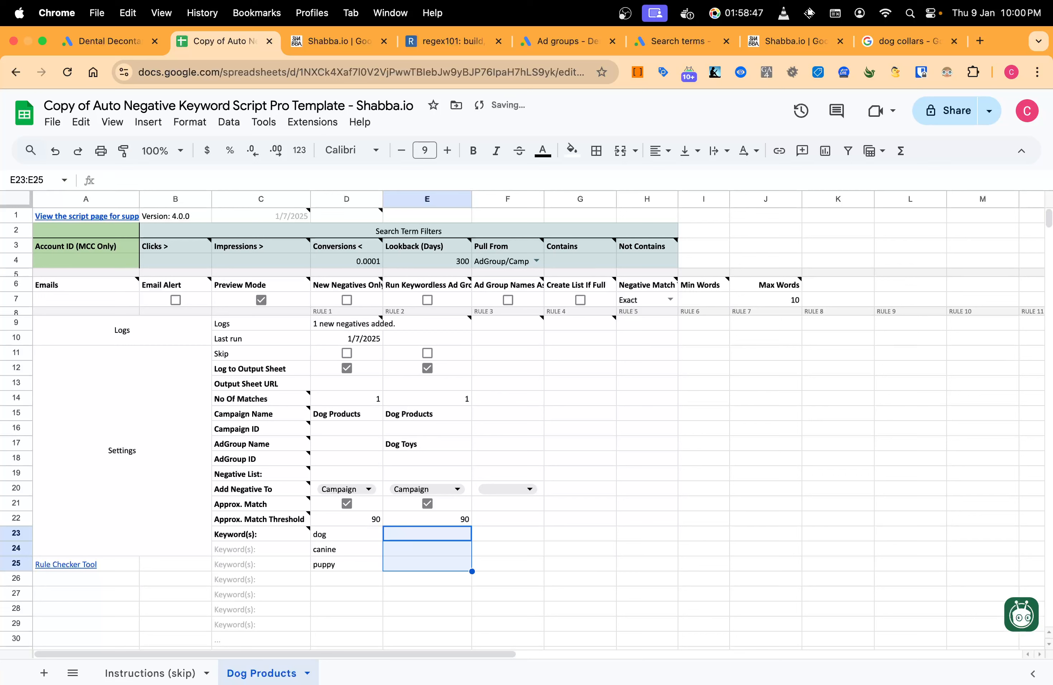
# Enter "toy" in E22 and "squeaky" in E23 for Rule 2.
pyautogui.press('Up')
pyautogui.write('toy')
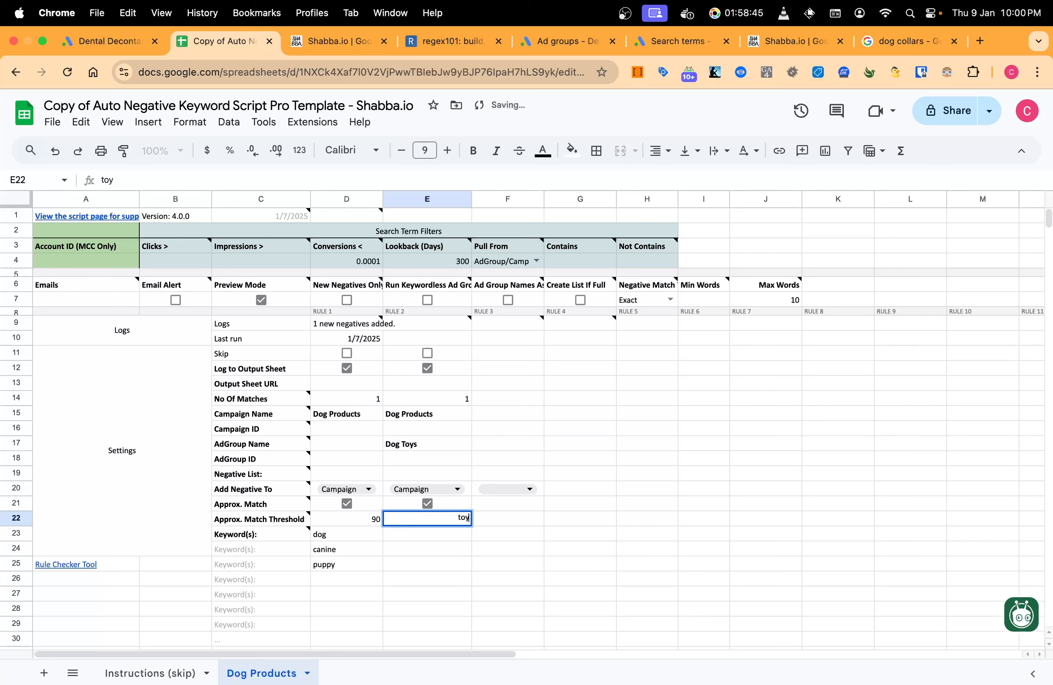
pyautogui.press('Return')
pyautogui.write('squeaky')
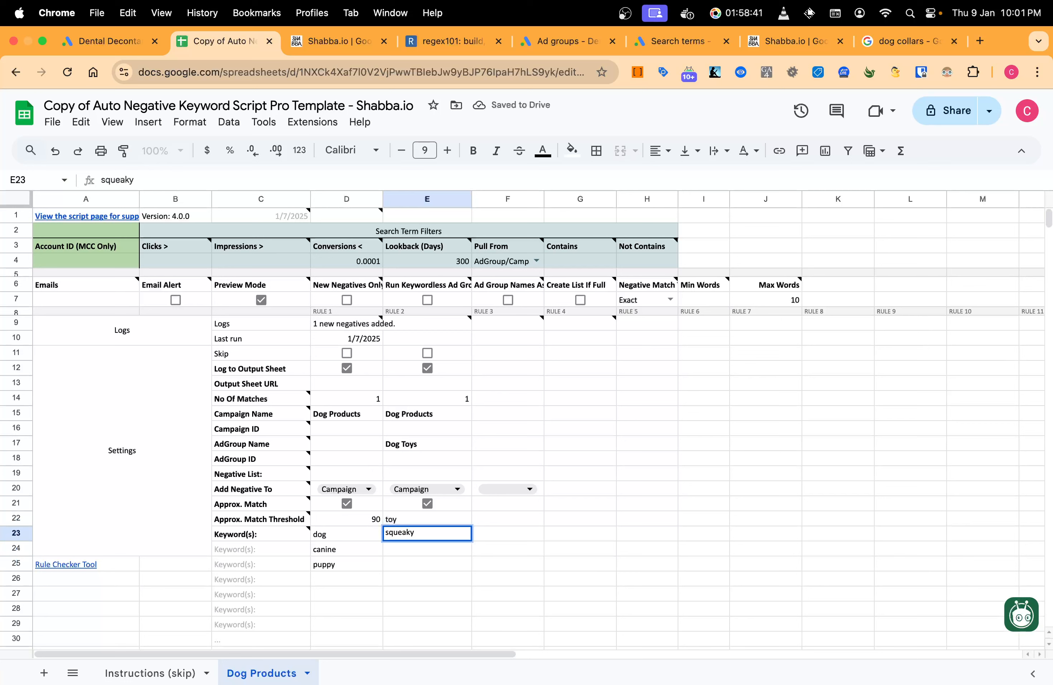
pyautogui.press('Return')
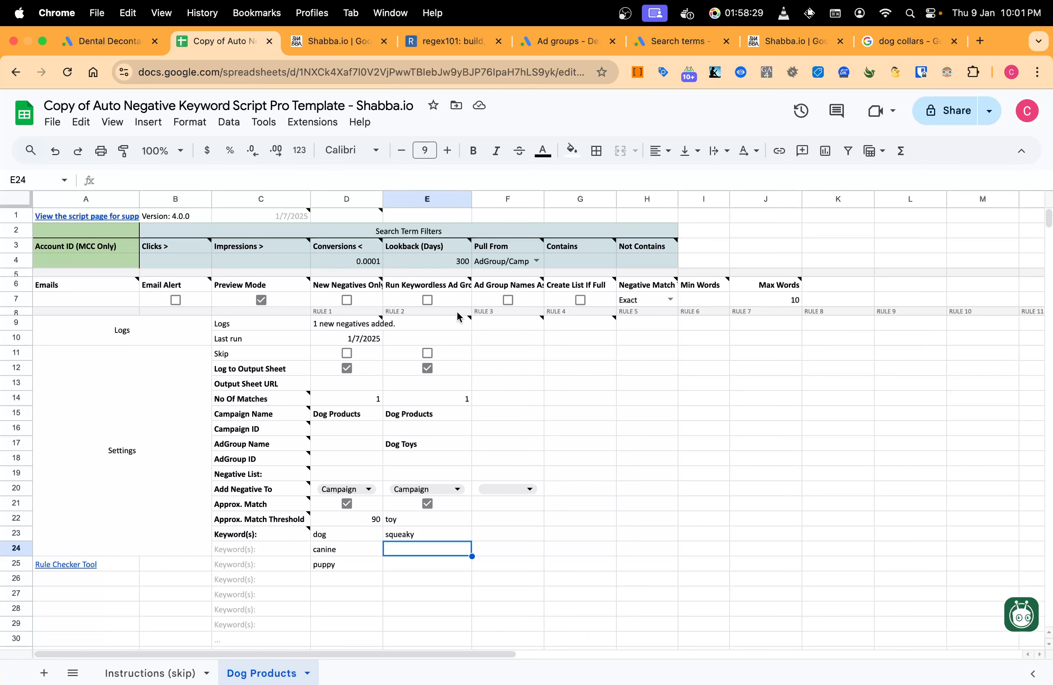
# Review Rule 2's column, including its ad group name and number of matches settings.
pyautogui.moveTo(457, 313); pyautogui.dragTo(463, 590)
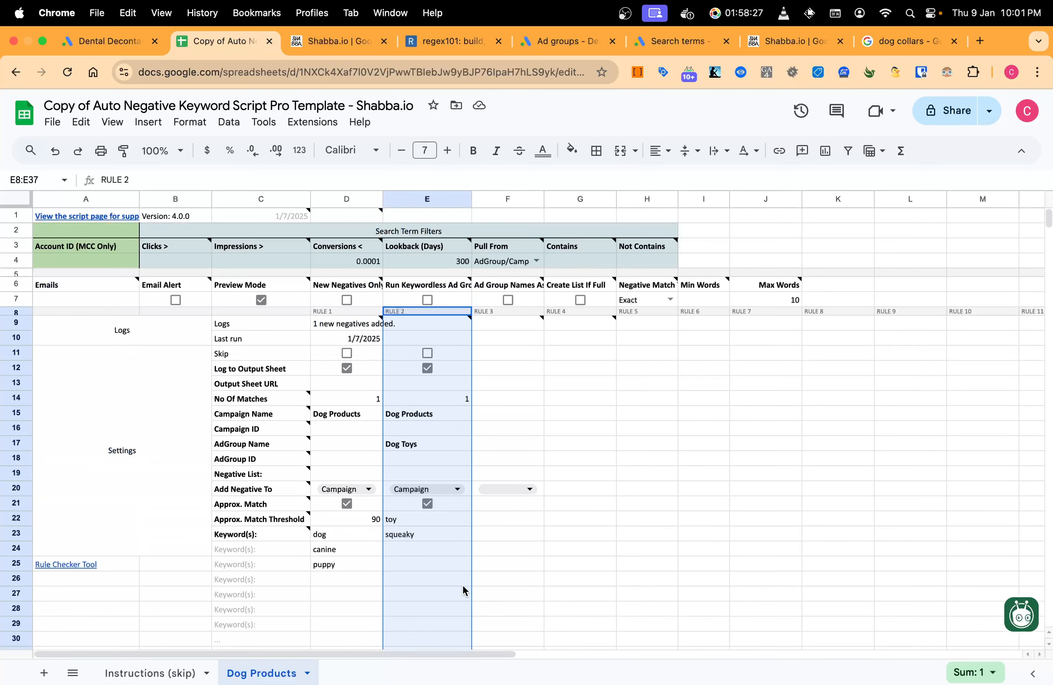
pyautogui.click(412, 489)
pyautogui.click(428, 433)
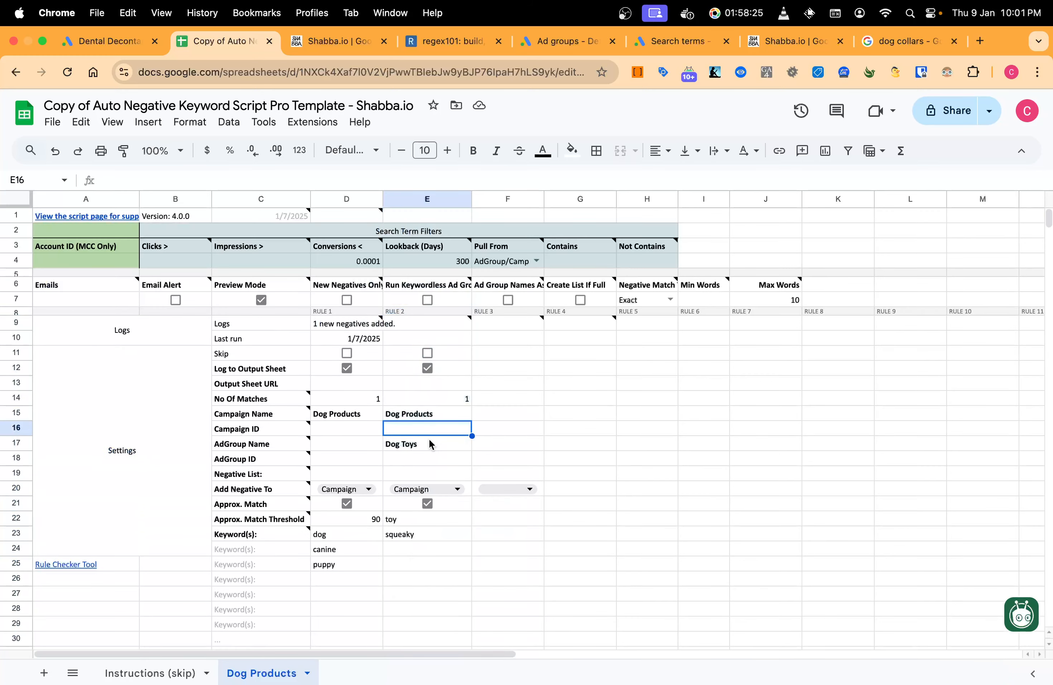
pyautogui.click(399, 447)
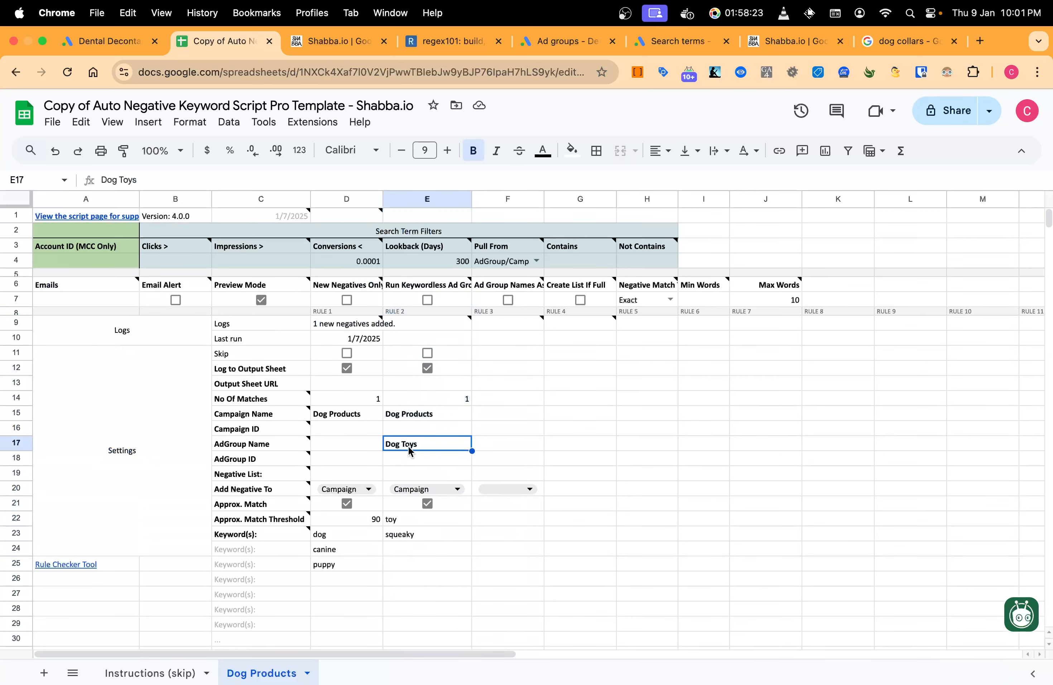
pyautogui.moveTo(458, 366); pyautogui.dragTo(446, 569)
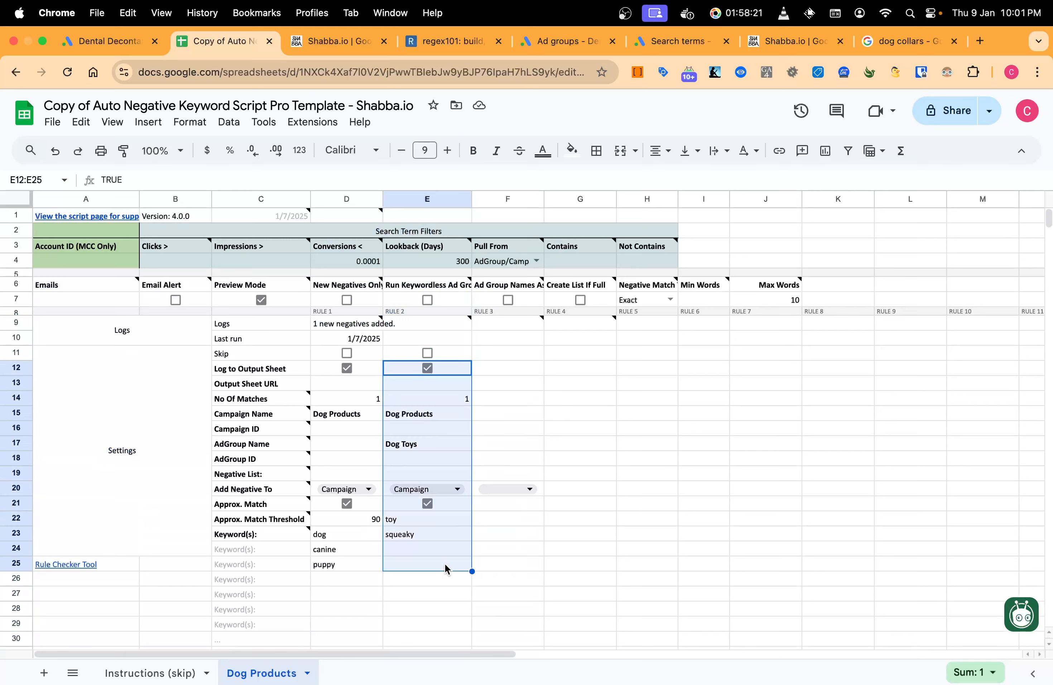
pyautogui.click(446, 568)
pyautogui.click(451, 399)
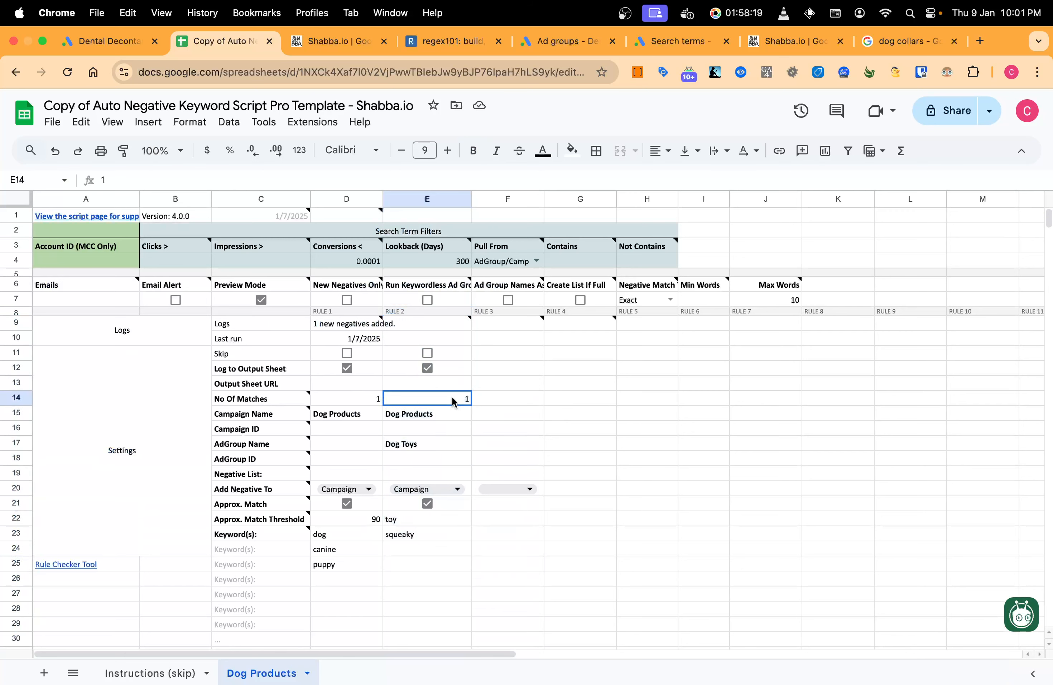
# Copy toy and squeaky from E22:E23 and replace the rule checker's keyword list with them.
pyautogui.moveTo(429, 519); pyautogui.dragTo(424, 534)
pyautogui.press('cmd+c')
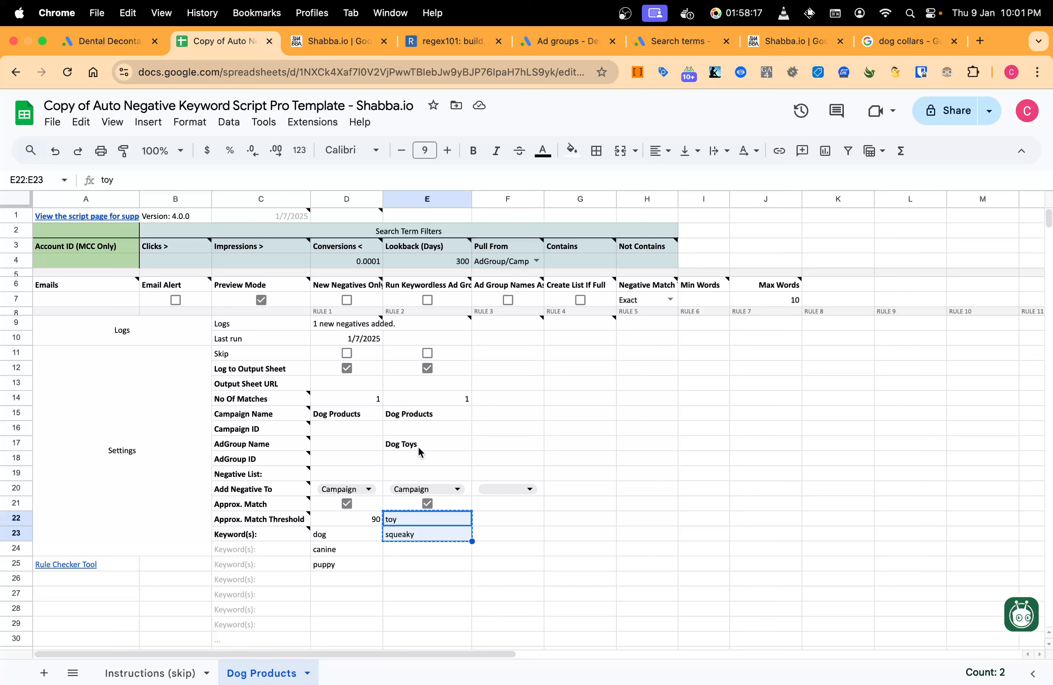
pyautogui.click(334, 51)
pyautogui.moveTo(249, 429); pyautogui.dragTo(106, 329)
pyautogui.press('super+v')
pyautogui.moveTo(183, 392); pyautogui.dragTo(81, 341)
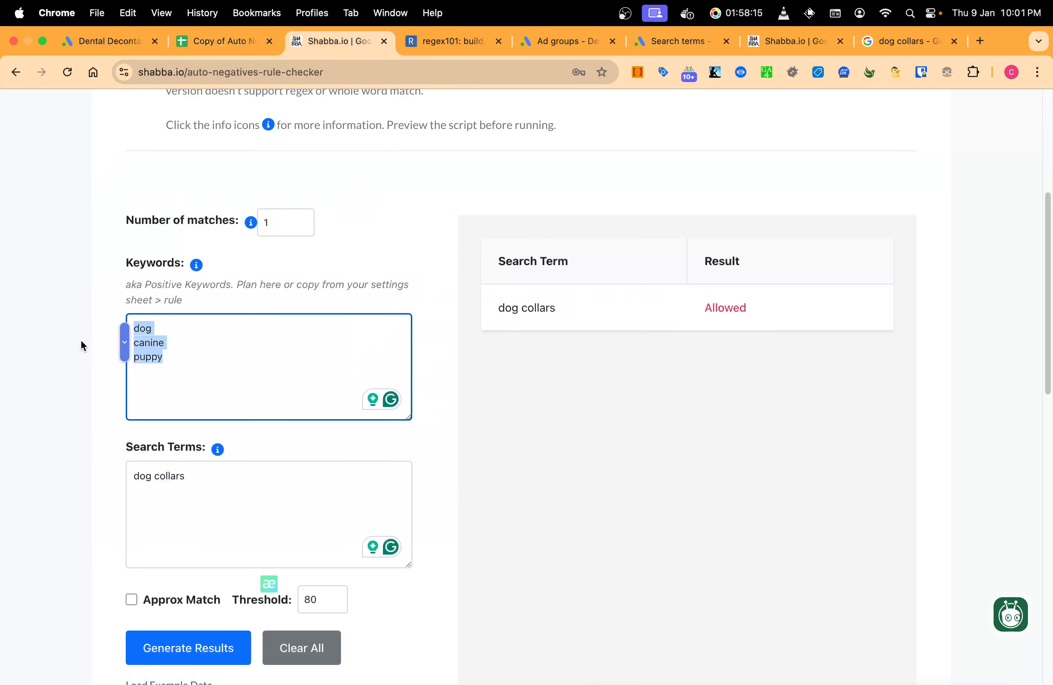
pyautogui.press('super+v')
pyautogui.moveTo(193, 351); pyautogui.dragTo(94, 317)
pyautogui.click(220, 364)
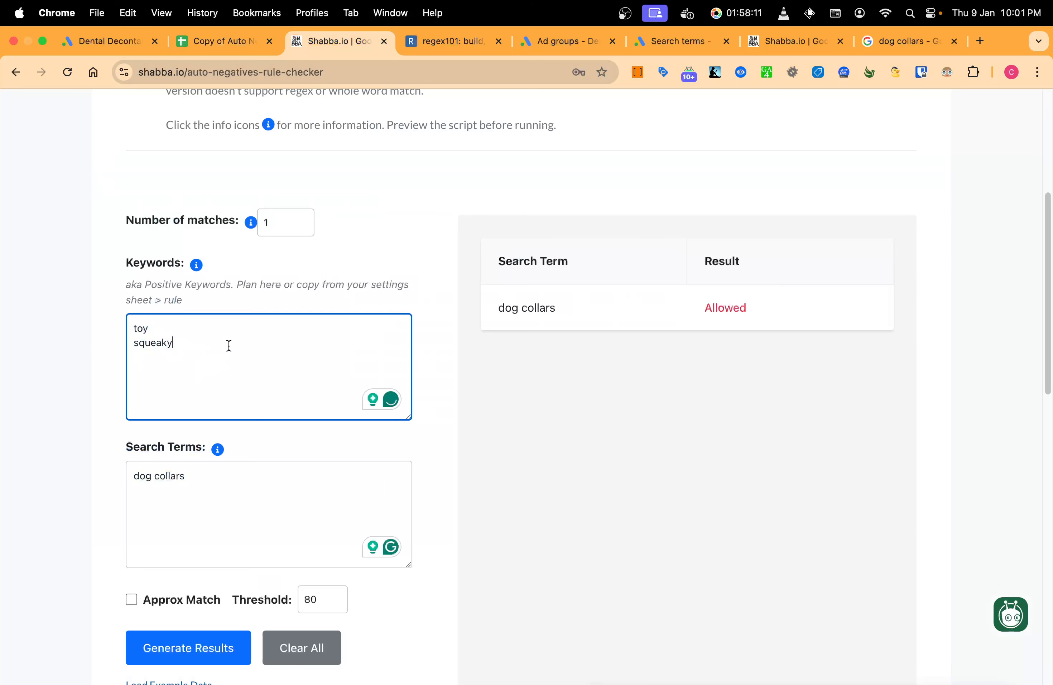
# Generate the rule checker results for the search term "dog collars" against Rule 2's keywords.
pyautogui.click(235, 472)
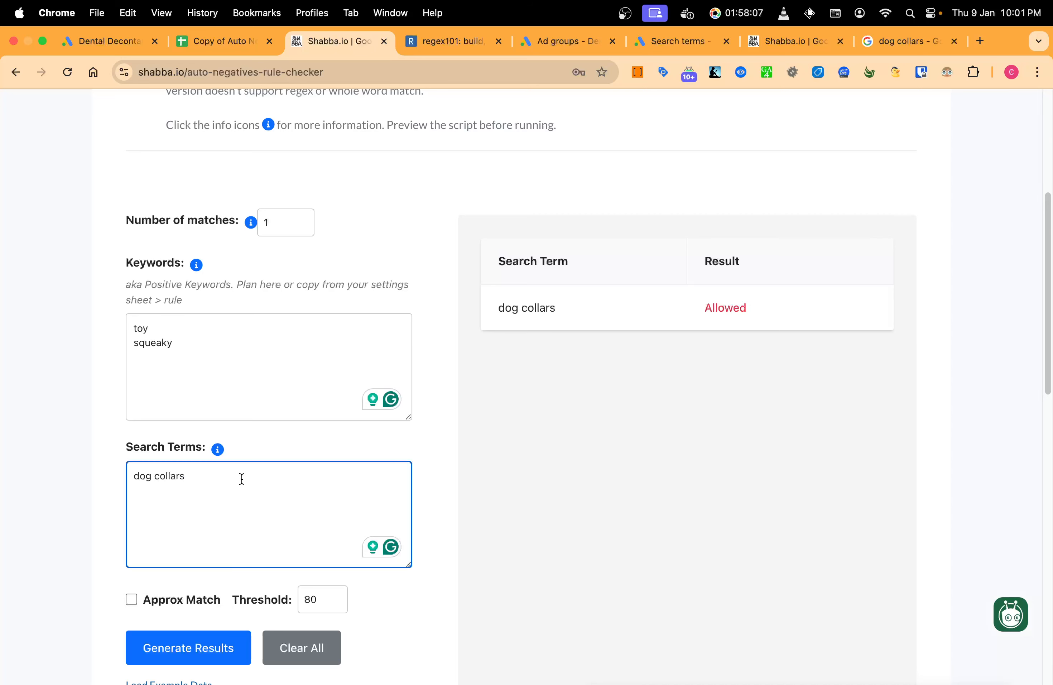
pyautogui.scroll(-1, 242, 479)
pyautogui.click(205, 640)
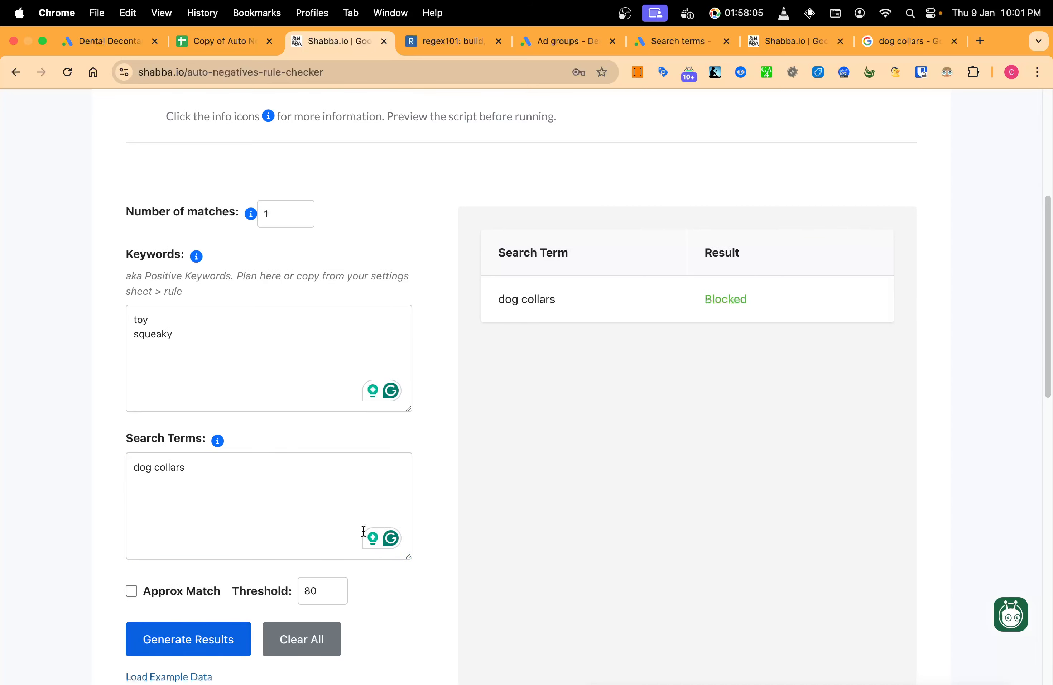
# Add "dog squeaky ball" as a second search term in the rule checker and generate the results.
pyautogui.moveTo(184, 359); pyautogui.dragTo(124, 316)
pyautogui.click(285, 365)
pyautogui.click(240, 493)
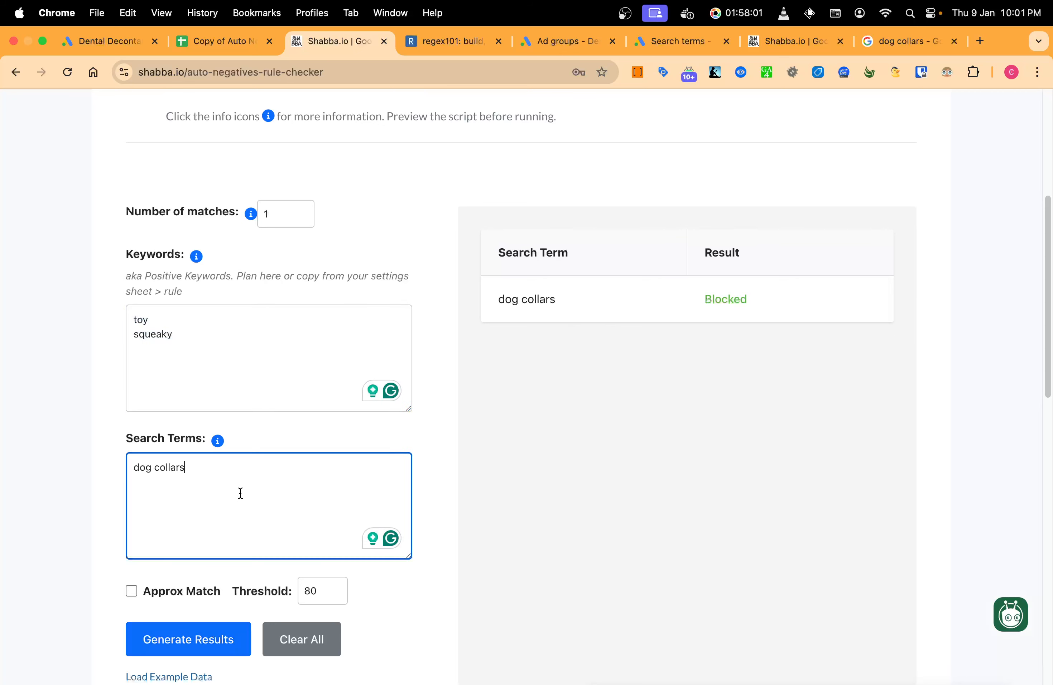
pyautogui.press('Return')
pyautogui.write('dog s')
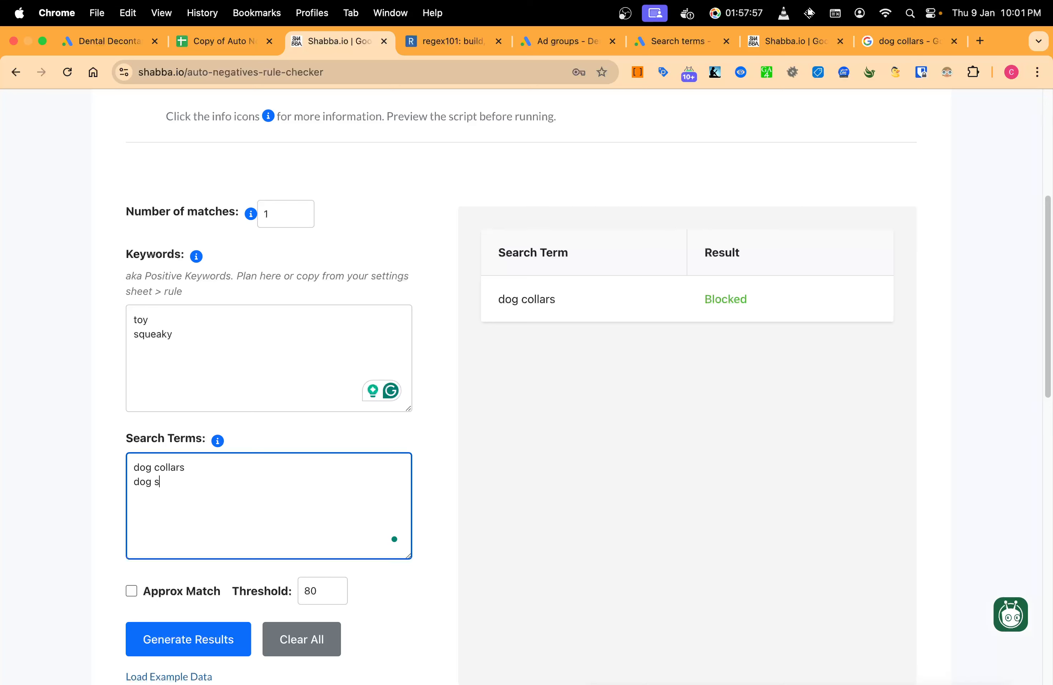
pyautogui.write('queaky')
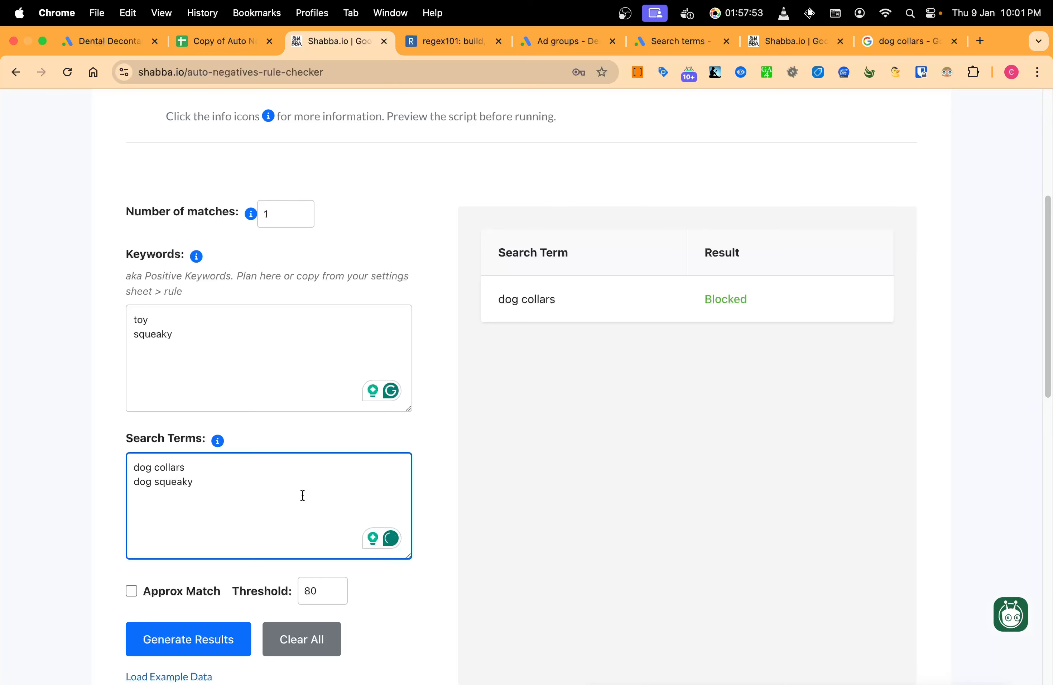
pyautogui.write(' ball')
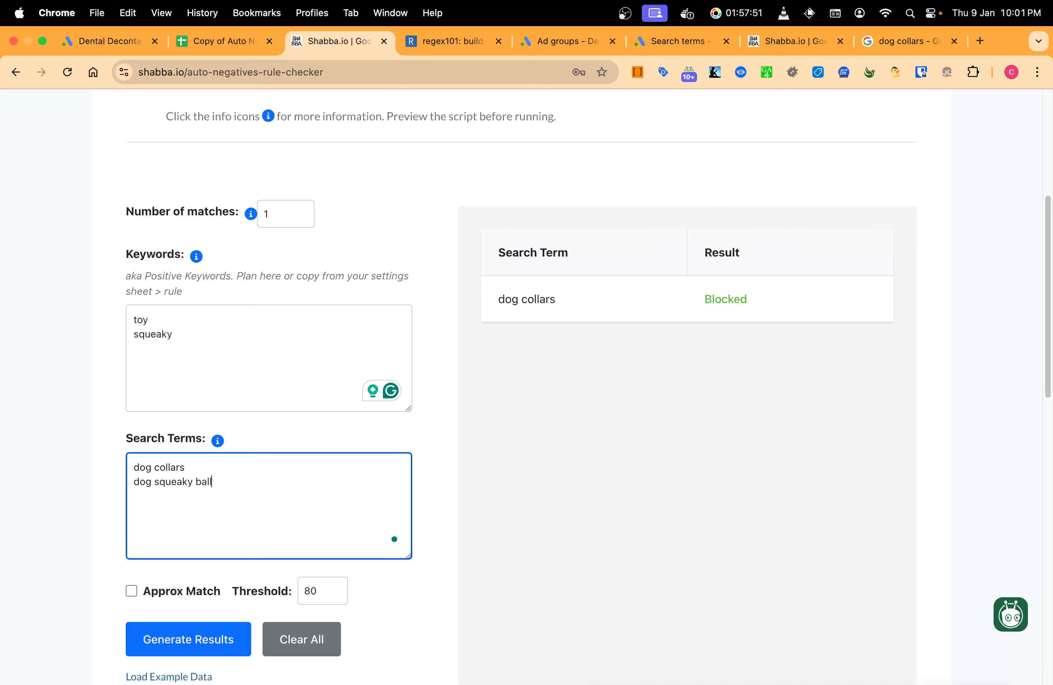
pyautogui.click(219, 637)
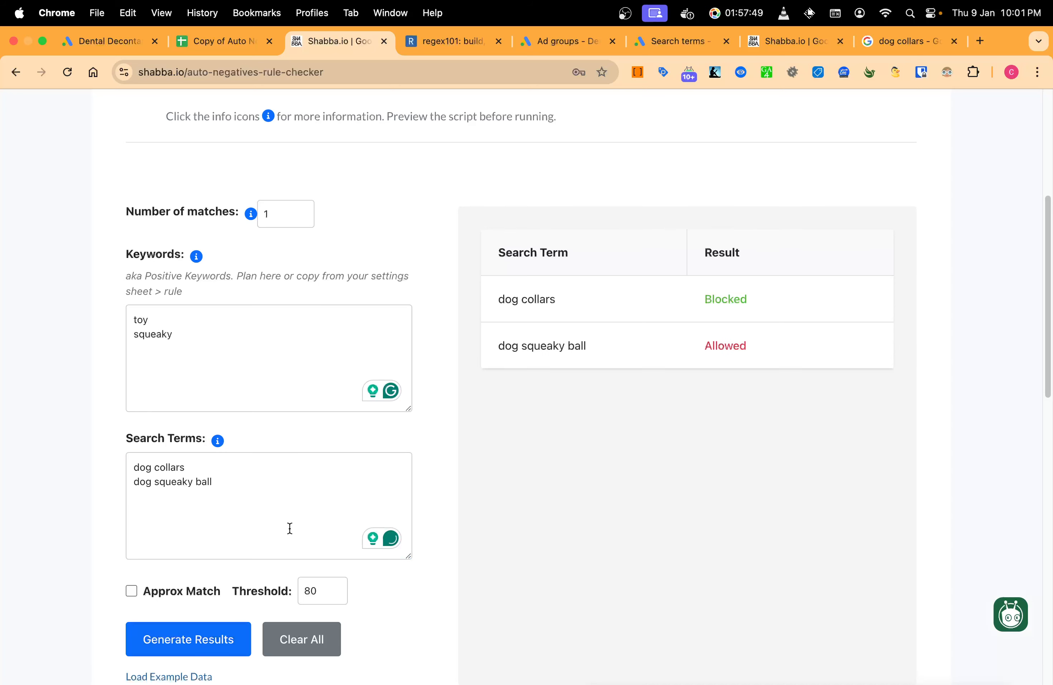
pyautogui.click(251, 488)
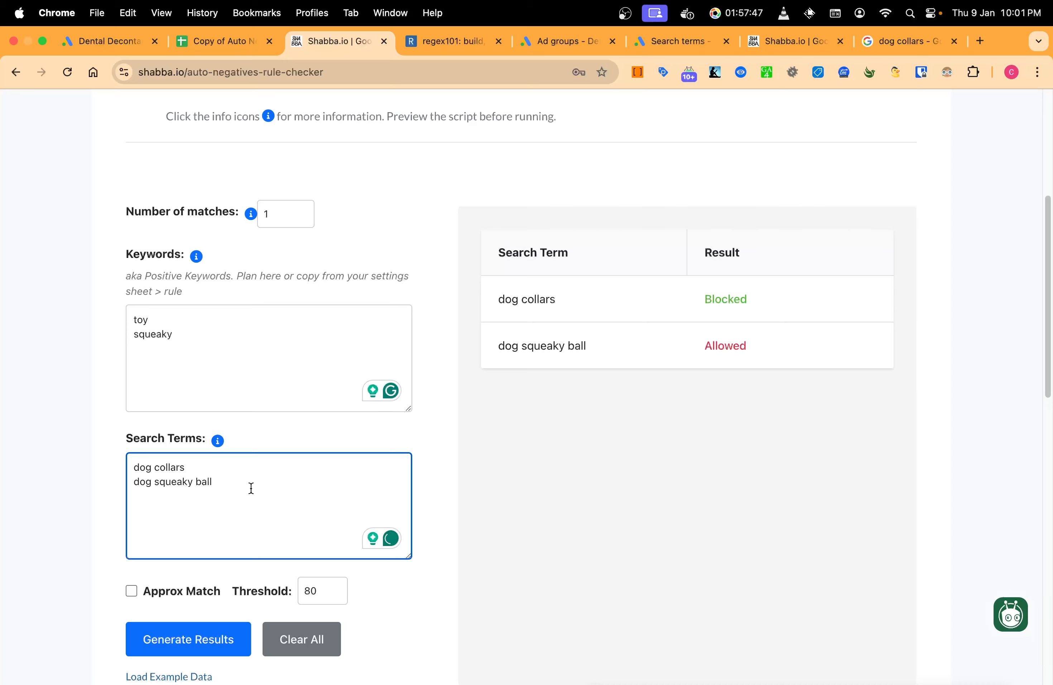
pyautogui.moveTo(694, 361); pyautogui.dragTo(787, 358)
pyautogui.click(543, 348)
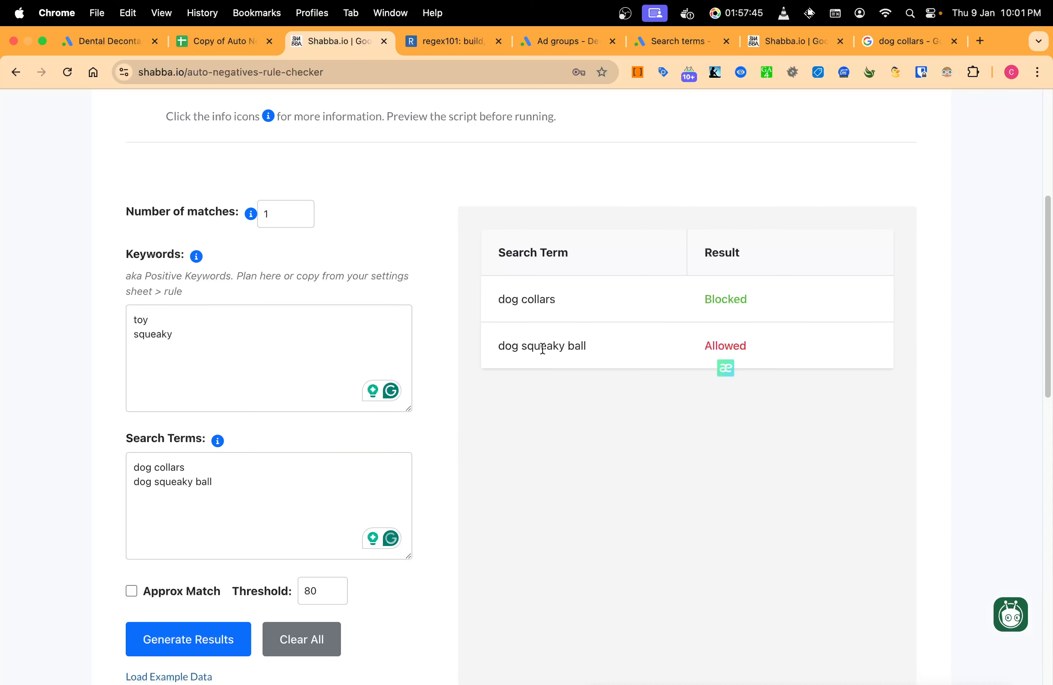
# Copy the second search term to a third line, change it to "dog squeakie ball", and generate the results.
pyautogui.moveTo(349, 522); pyautogui.dragTo(58, 486)
pyautogui.press('super+c')
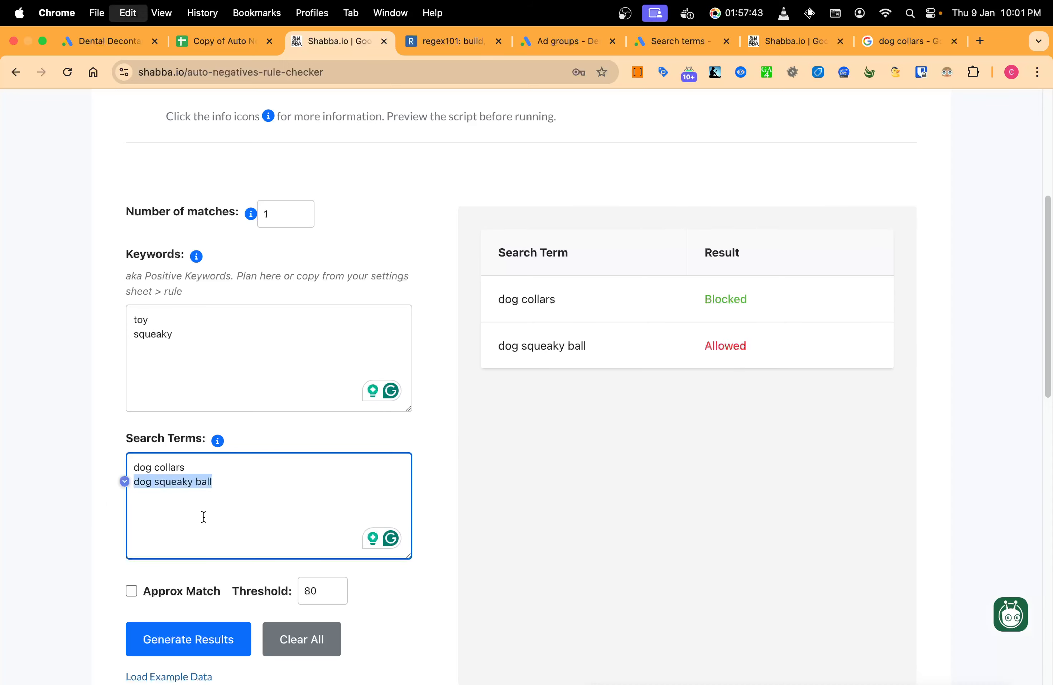
pyautogui.click(326, 505)
pyautogui.press('super+v')
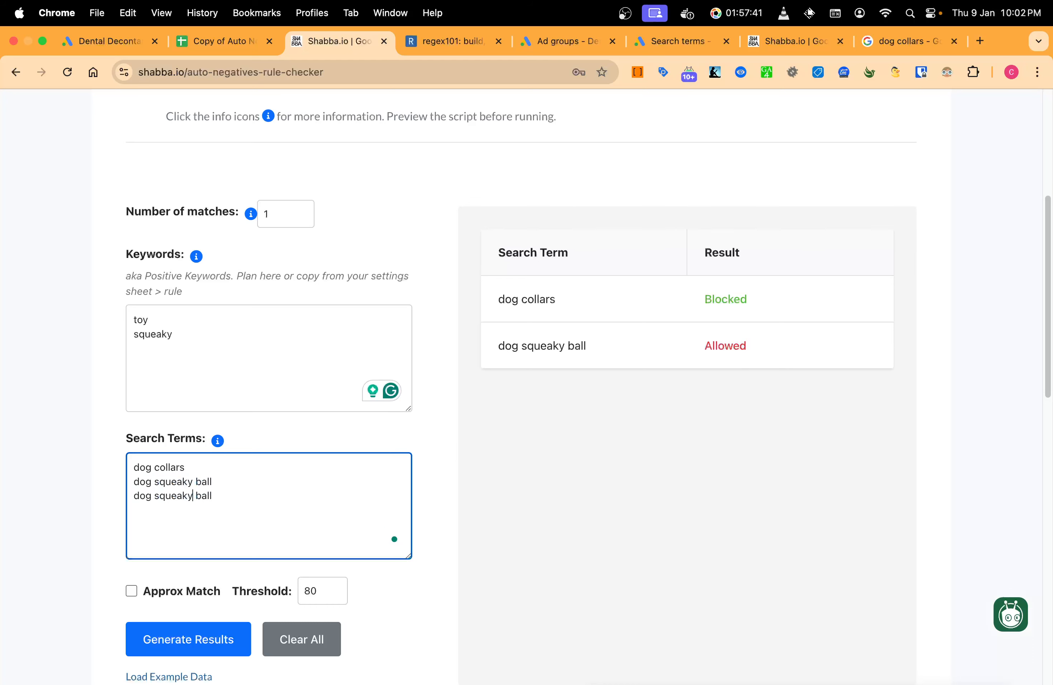
pyautogui.press('BackSpace')
pyautogui.write('ie')
pyautogui.click(215, 639)
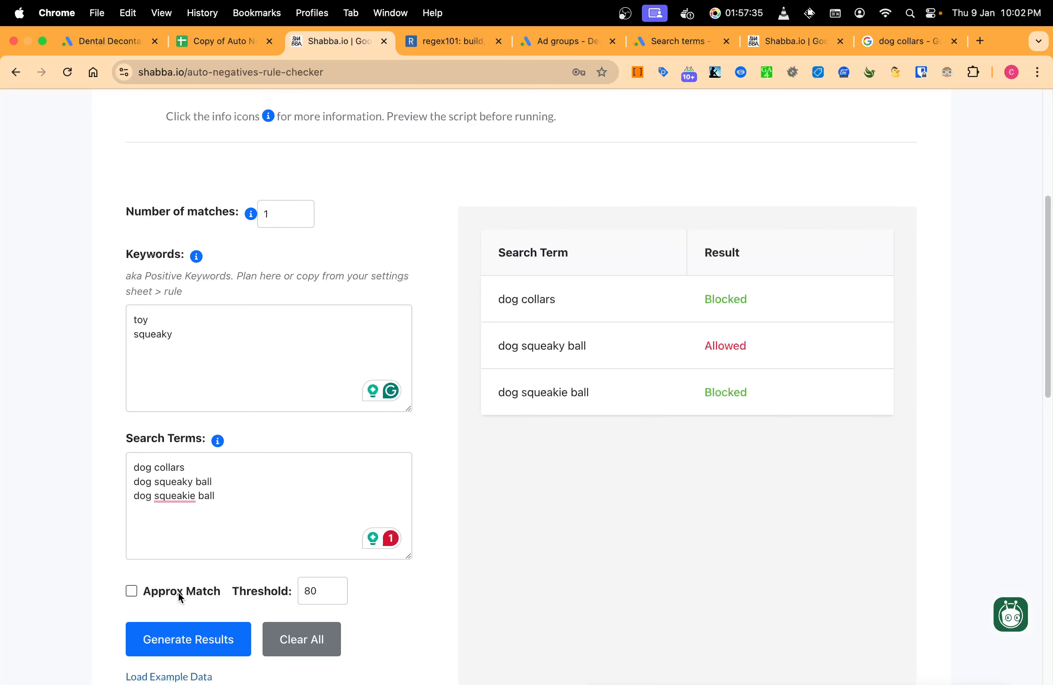
# Enable approximate matching with a threshold of 80 and regenerate the results for the three search terms.
pyautogui.click(131, 591)
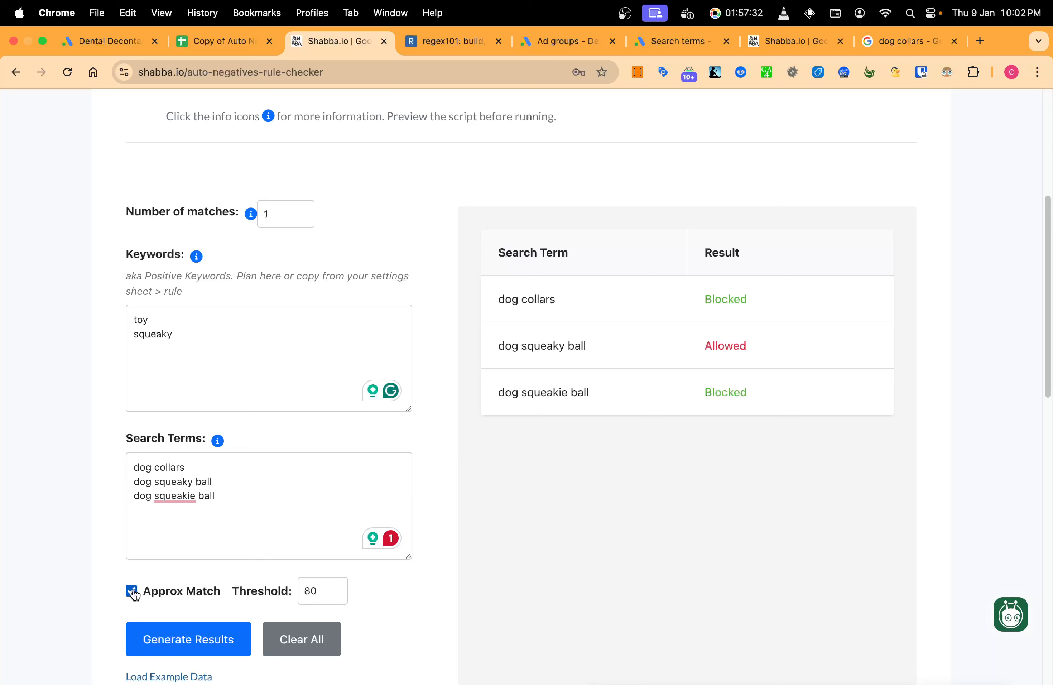
pyautogui.doubleClick(321, 589)
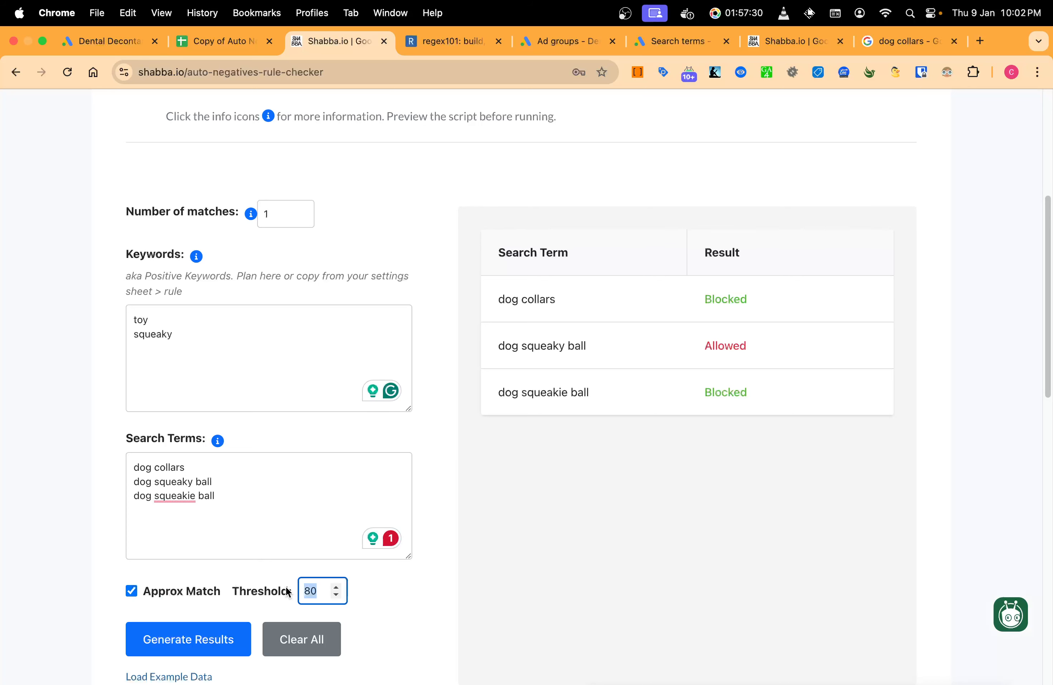
pyautogui.click(221, 629)
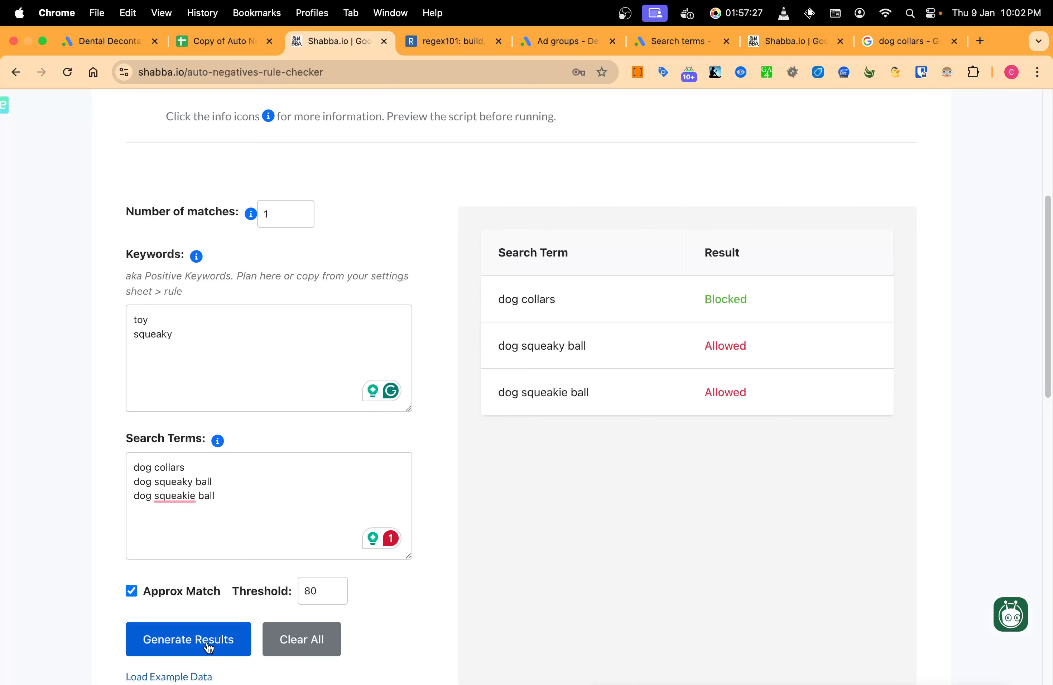
pyautogui.moveTo(189, 494)
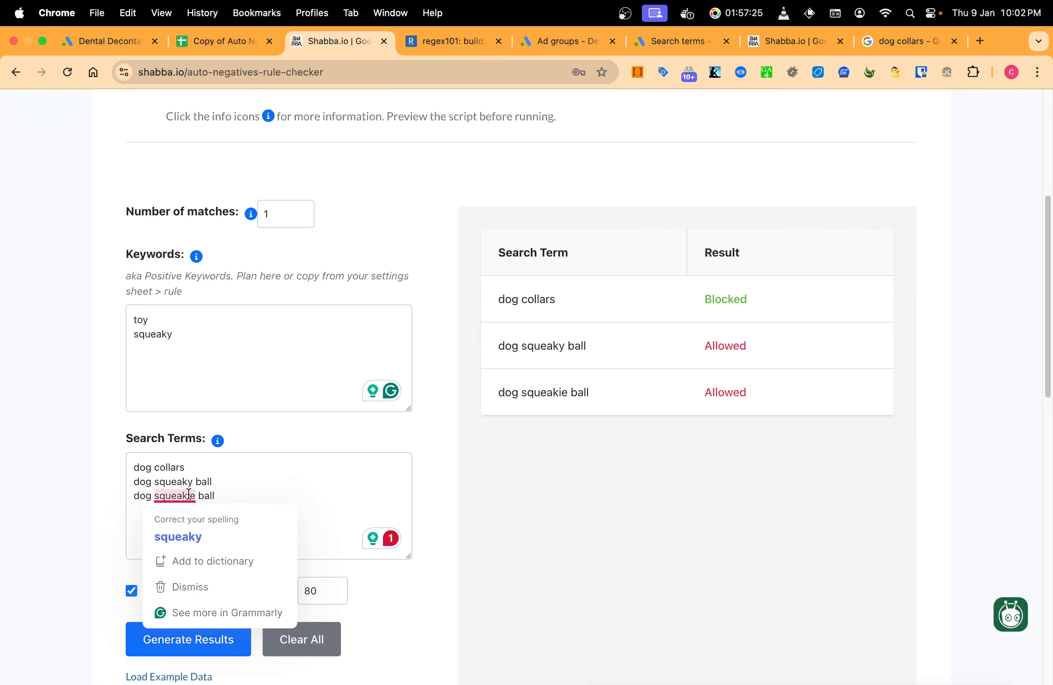
pyautogui.click(312, 503)
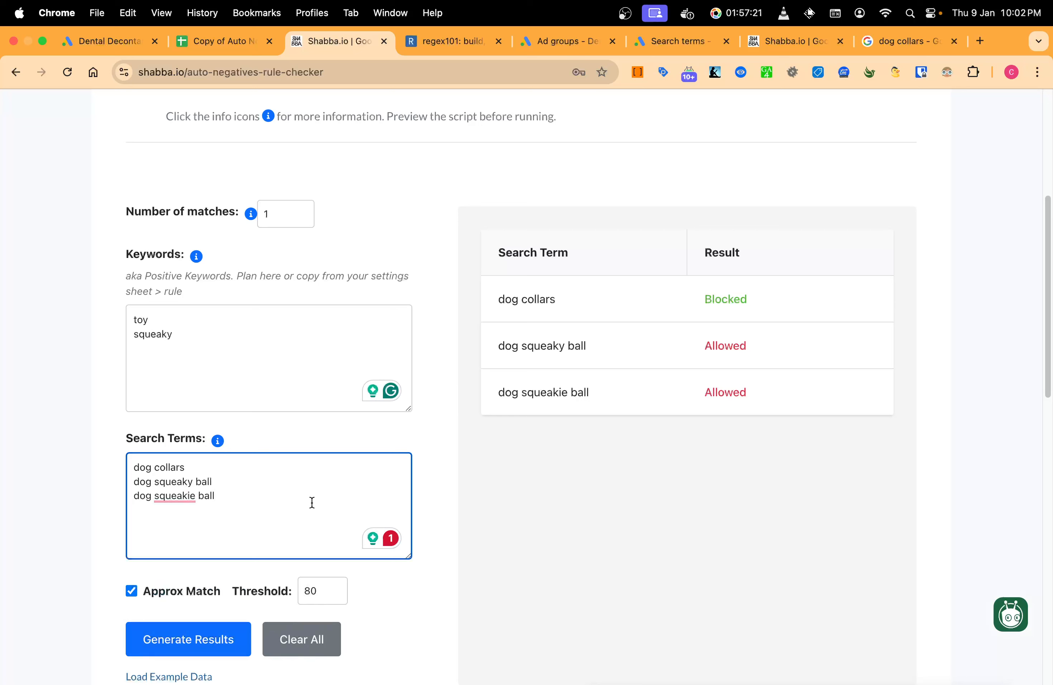
pyautogui.press('Return')
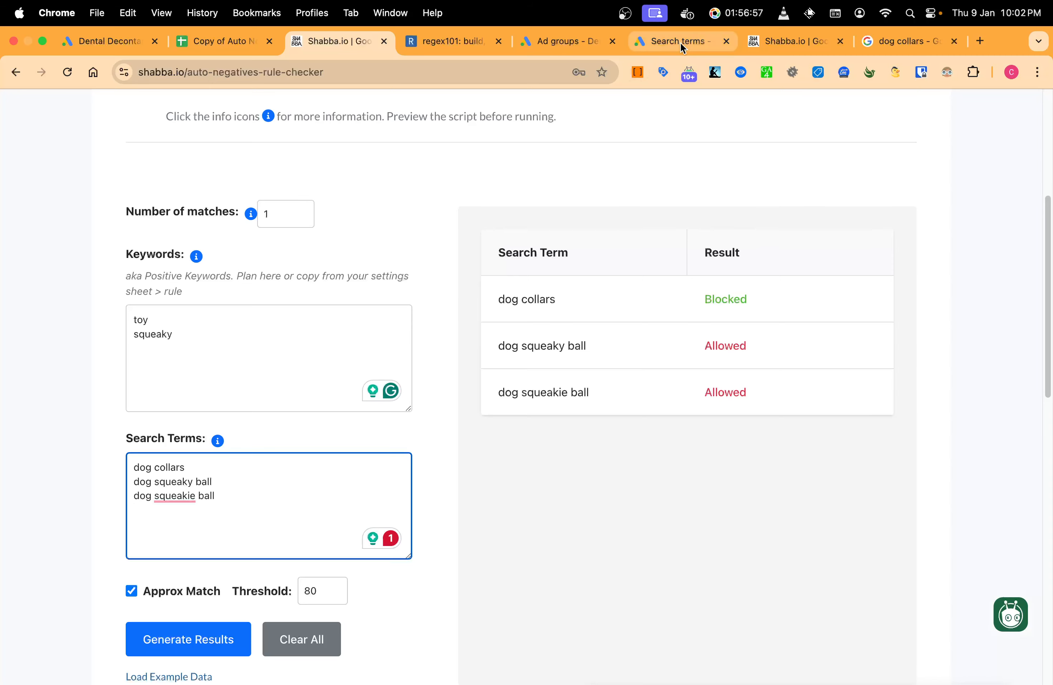
pyautogui.click(252, 489)
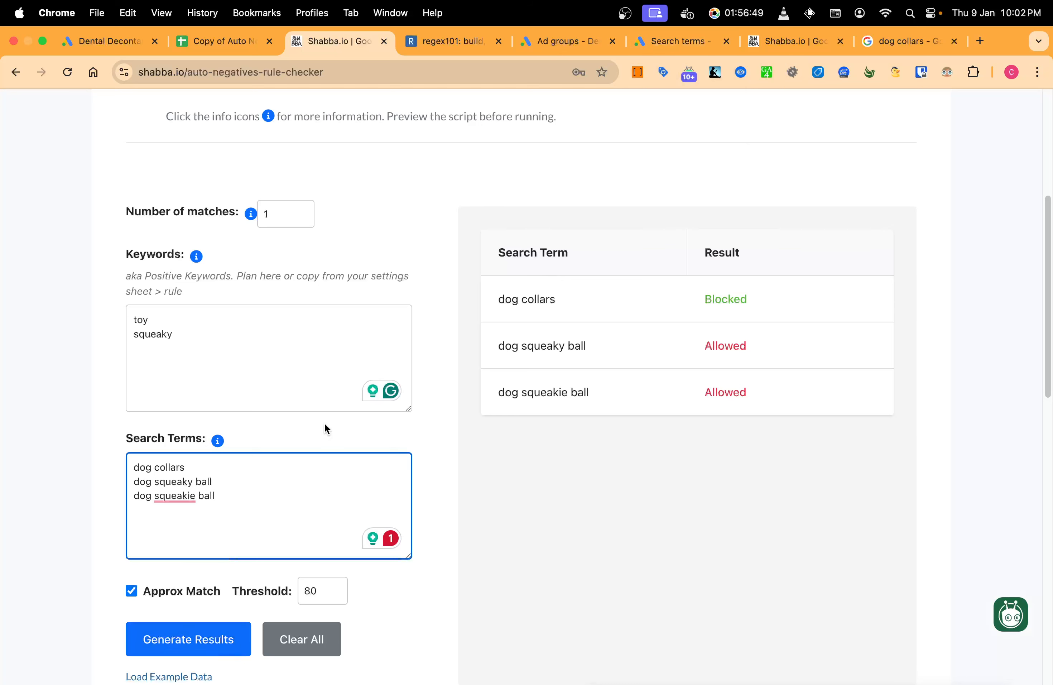
# Look at the Auto Negative Keywords script in Google Ads and the Output Sheet URL cells for Rules 1 and 2 in the settings sheet.
pyautogui.moveTo(182, 334); pyautogui.dragTo(52, 303)
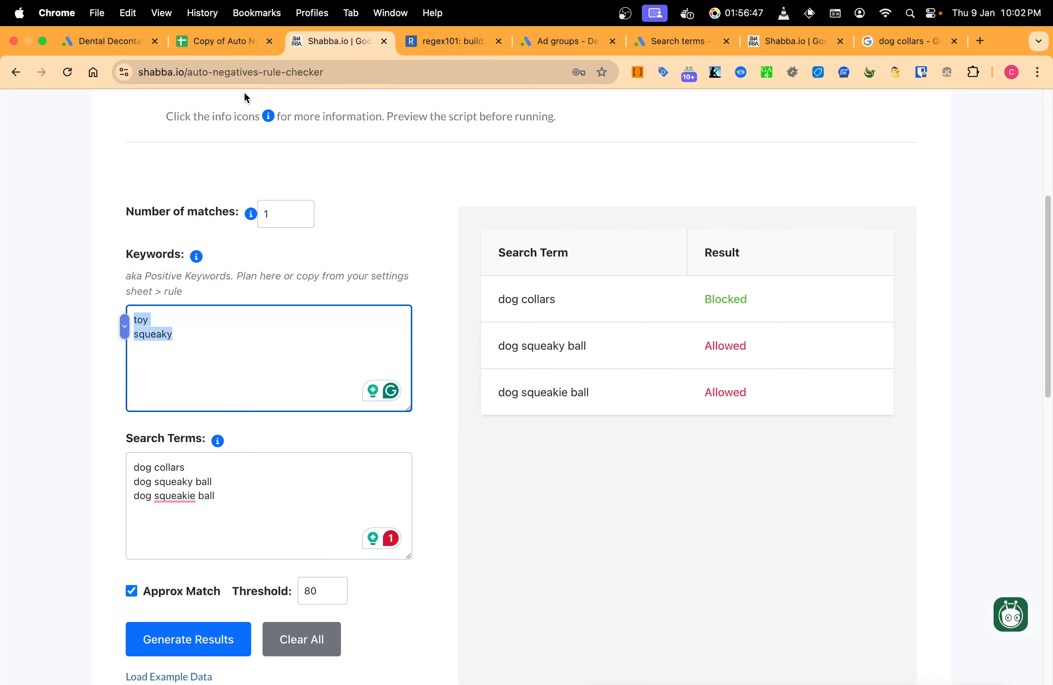
pyautogui.click(220, 41)
pyautogui.click(441, 594)
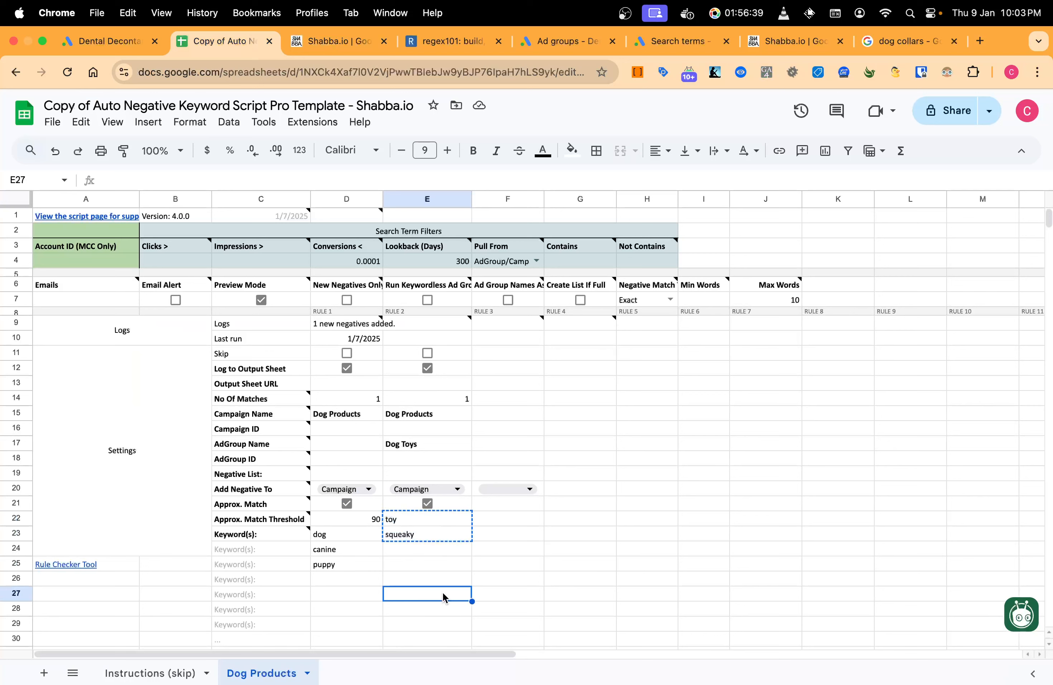
pyautogui.click(111, 45)
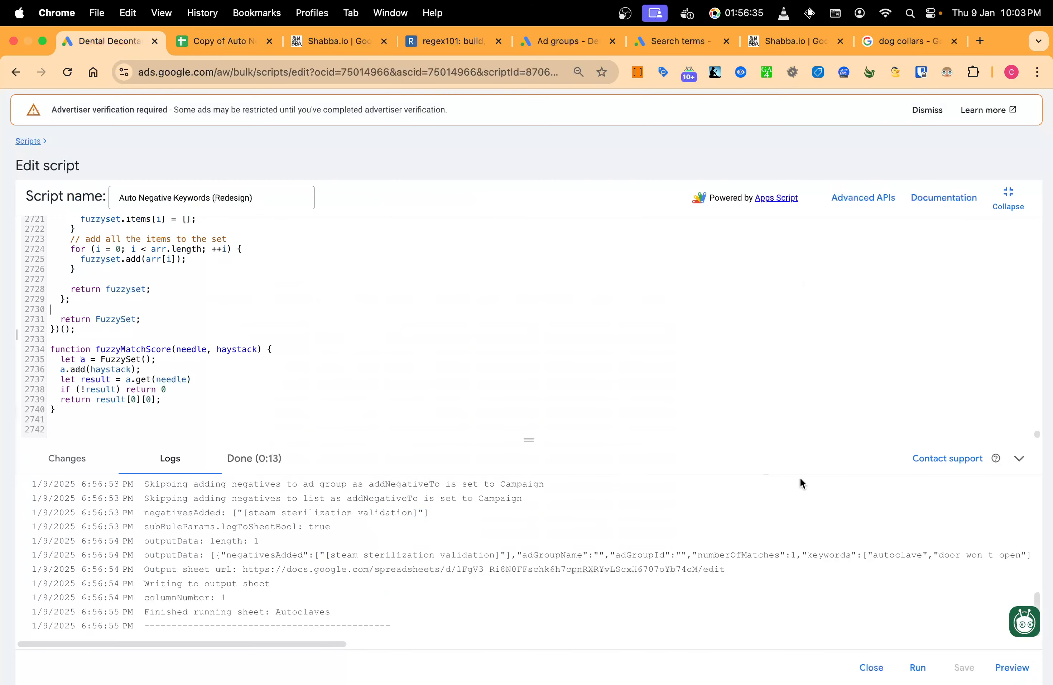
pyautogui.click(228, 42)
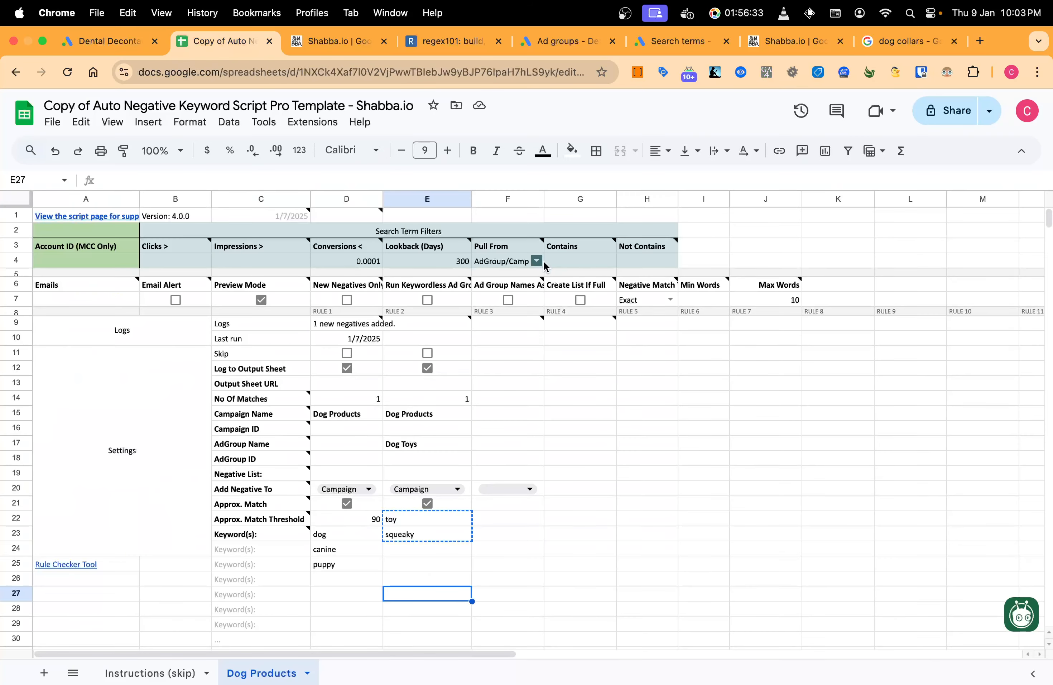
pyautogui.moveTo(362, 385); pyautogui.dragTo(439, 382)
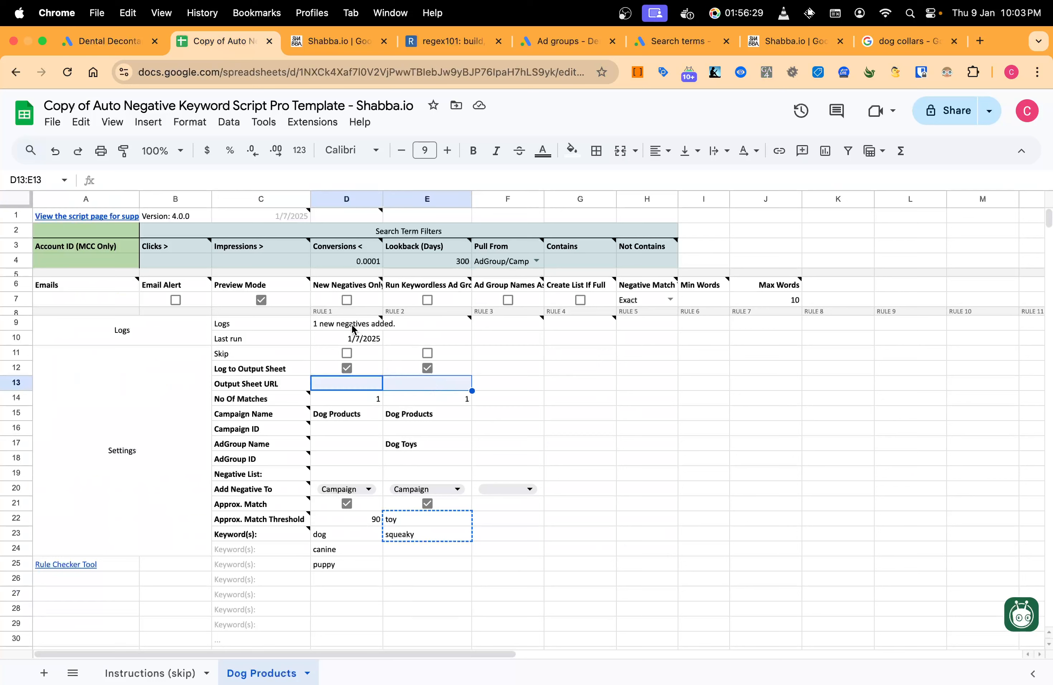
pyautogui.click(347, 386)
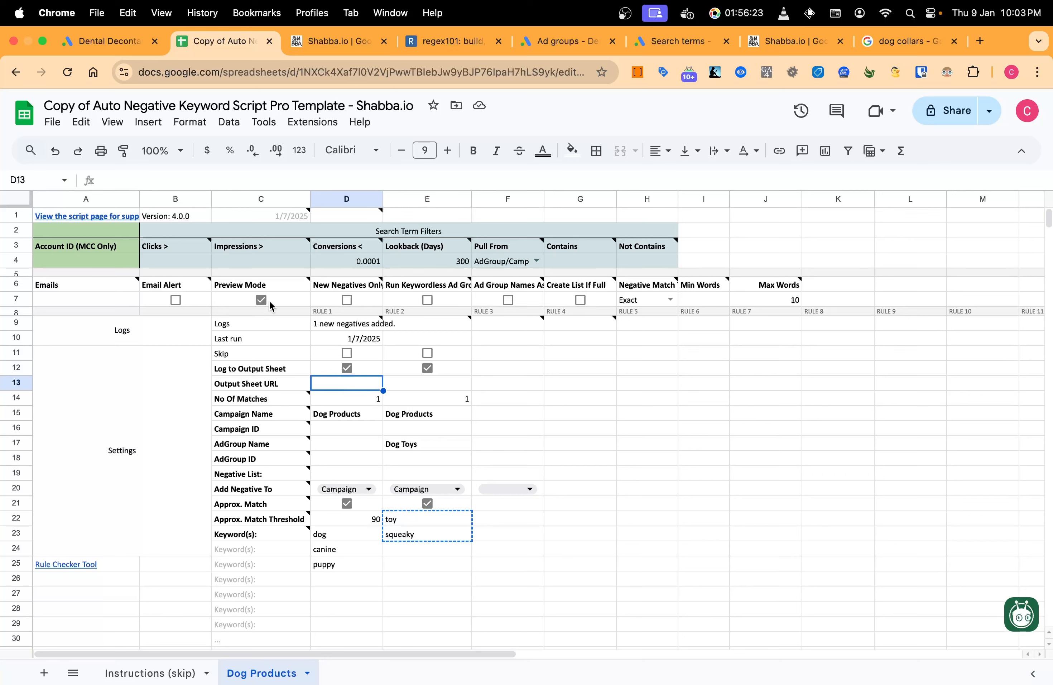
# Switch Preview Mode in C7 off and on again, and read its explanatory note.
pyautogui.click(286, 297)
pyautogui.press('space')
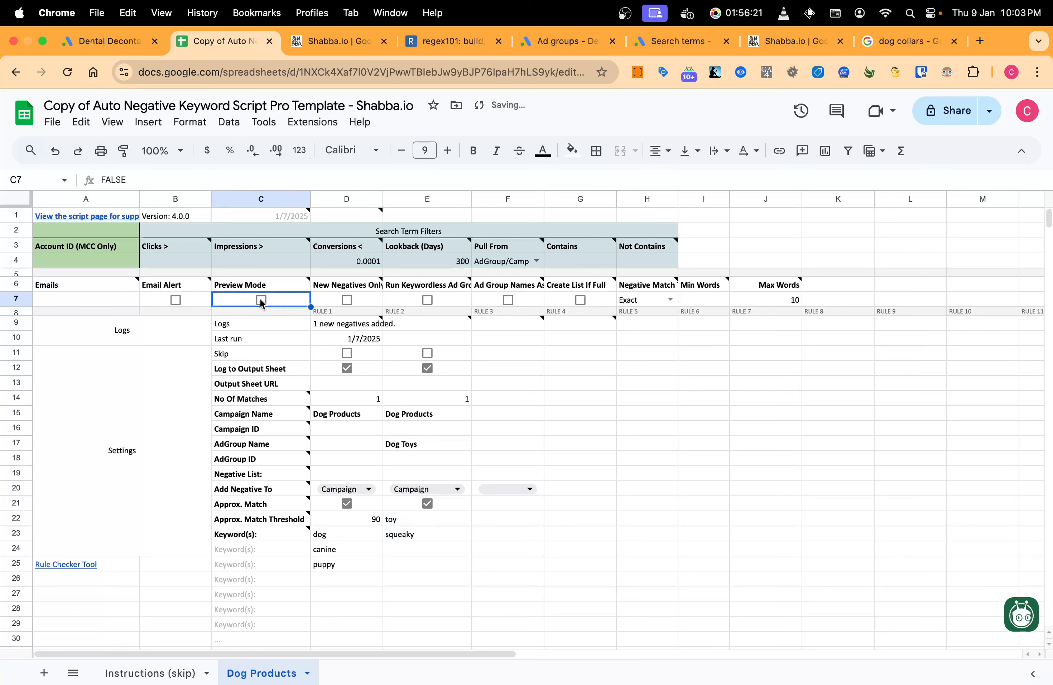
pyautogui.click(262, 301)
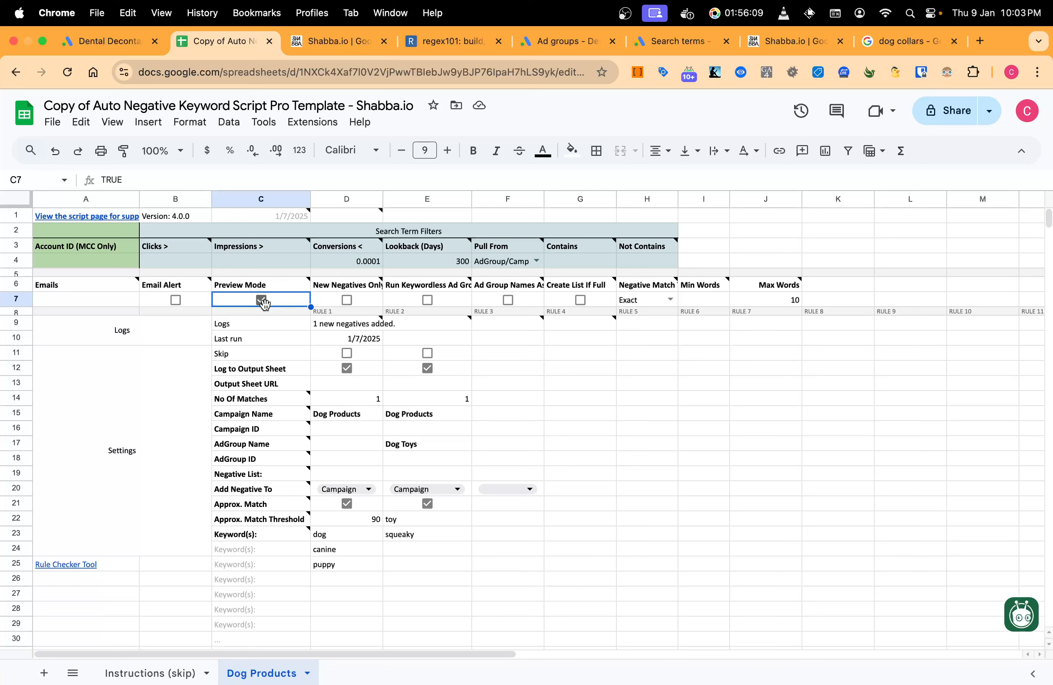
pyautogui.moveTo(298, 289)
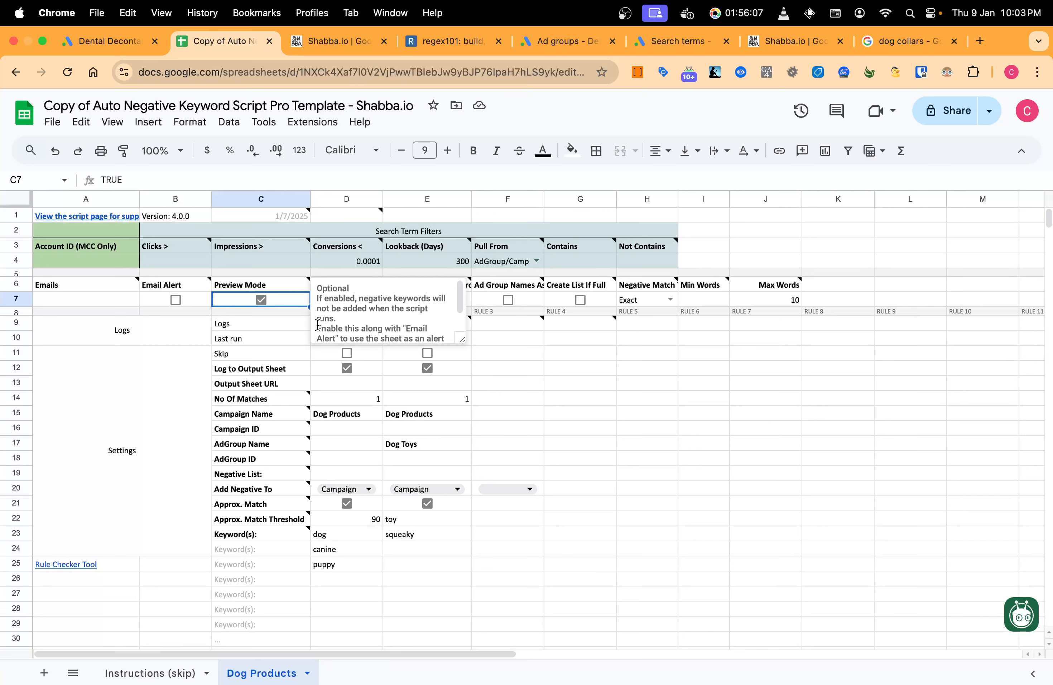
# Examine the Output Sheet URL cells across the rule columns, D13 to H13.
pyautogui.moveTo(332, 383); pyautogui.dragTo(427, 388)
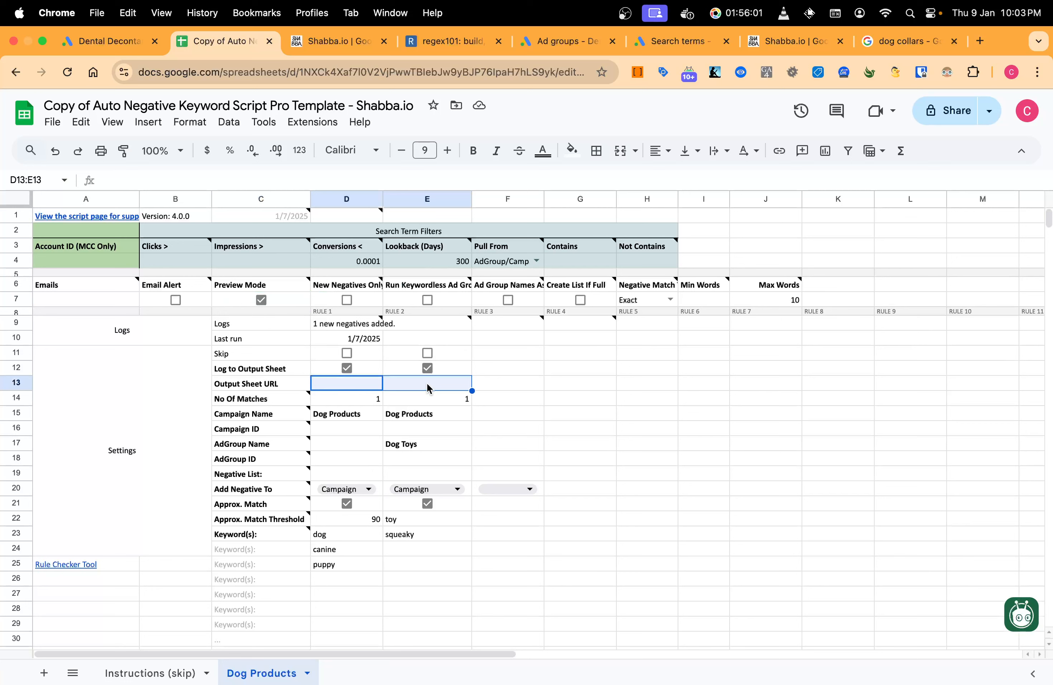
pyautogui.click(427, 388)
pyautogui.moveTo(362, 388); pyautogui.dragTo(652, 390)
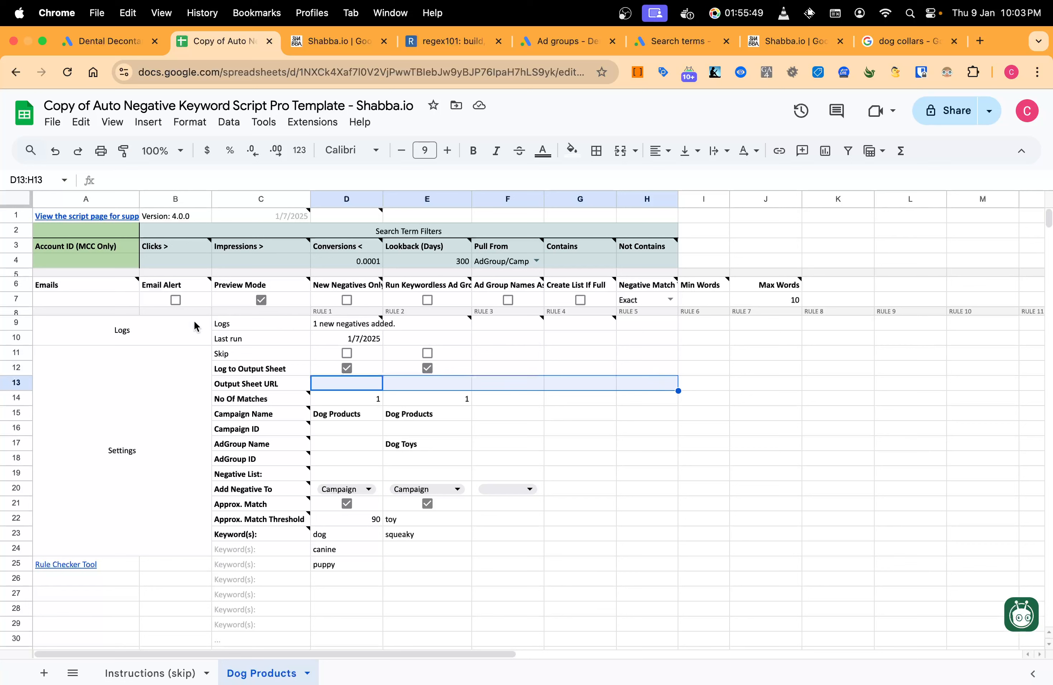
# Enable Email Alert in B7 and duplicate the Dog Products sheet.
pyautogui.click(176, 300)
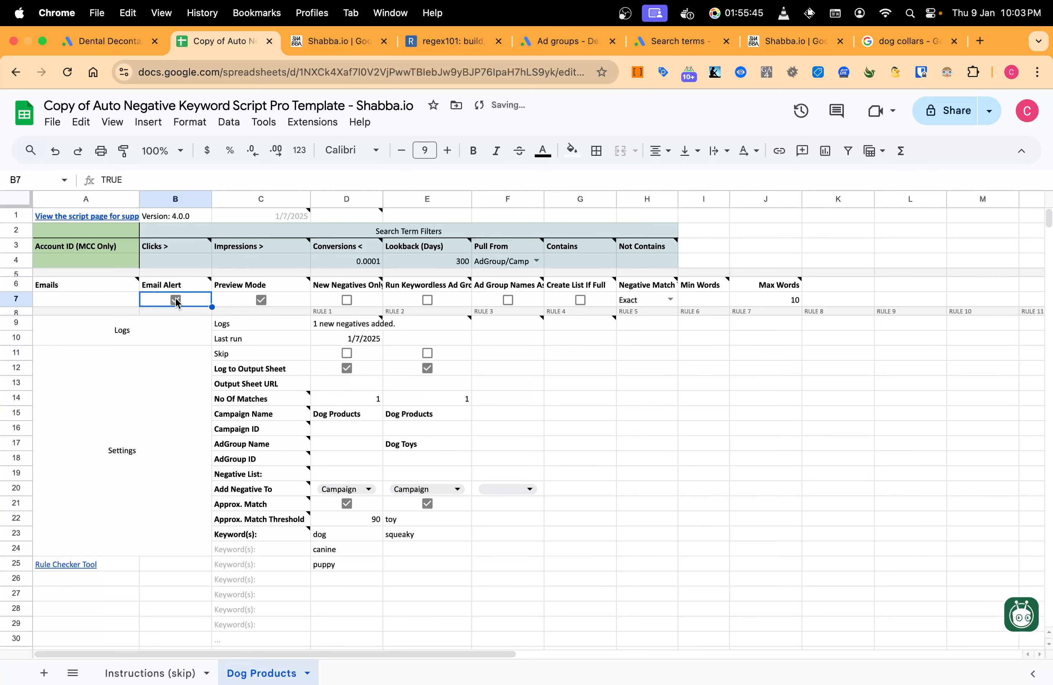
pyautogui.click(114, 302)
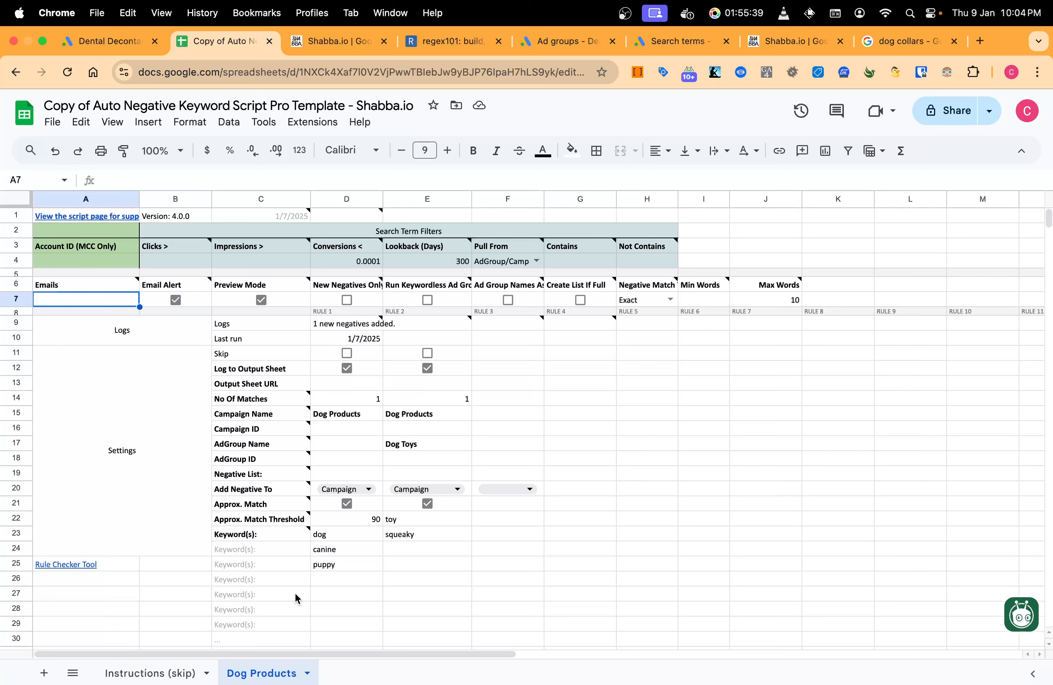
pyautogui.click(308, 674)
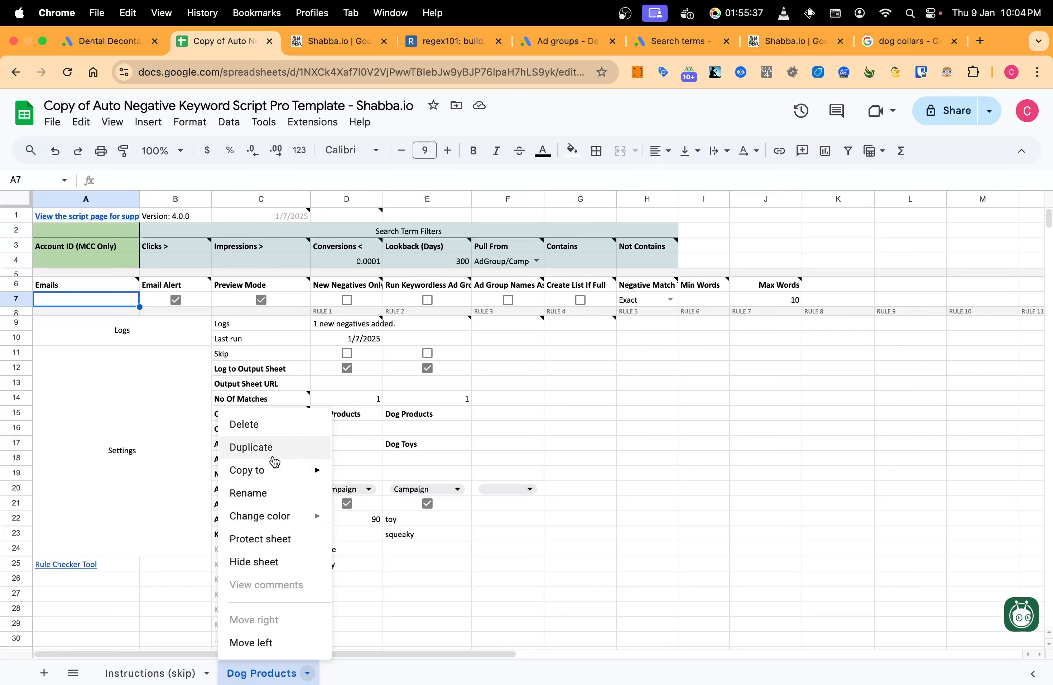
pyautogui.click(272, 449)
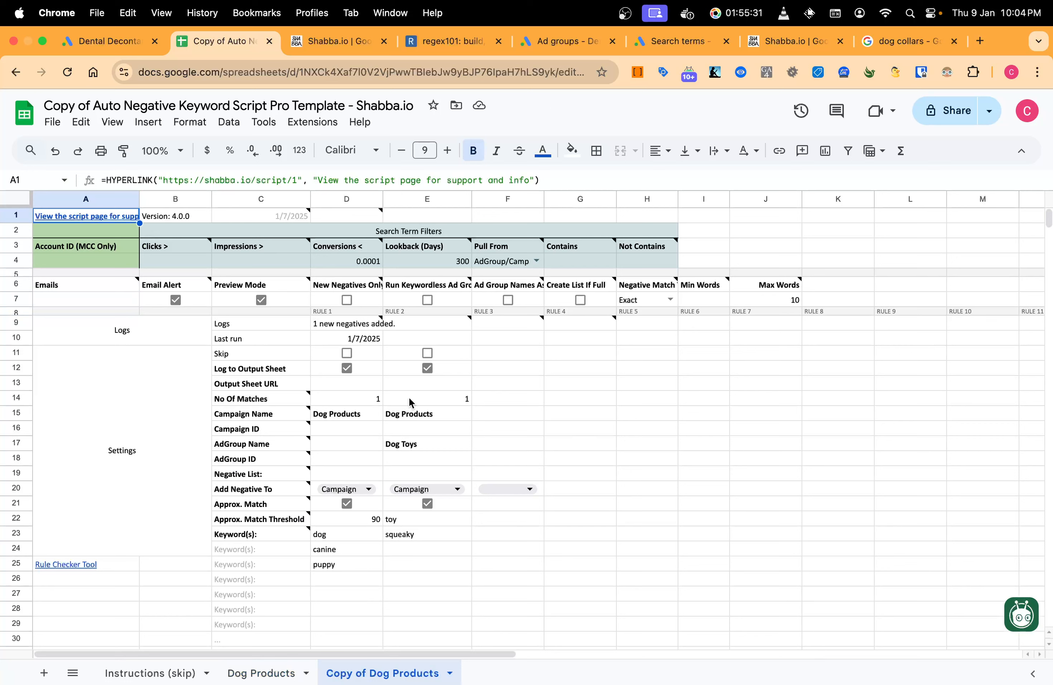
# Review the account ID cell and the Campaign Name setting with its note in the duplicated sheet.
pyautogui.click(86, 263)
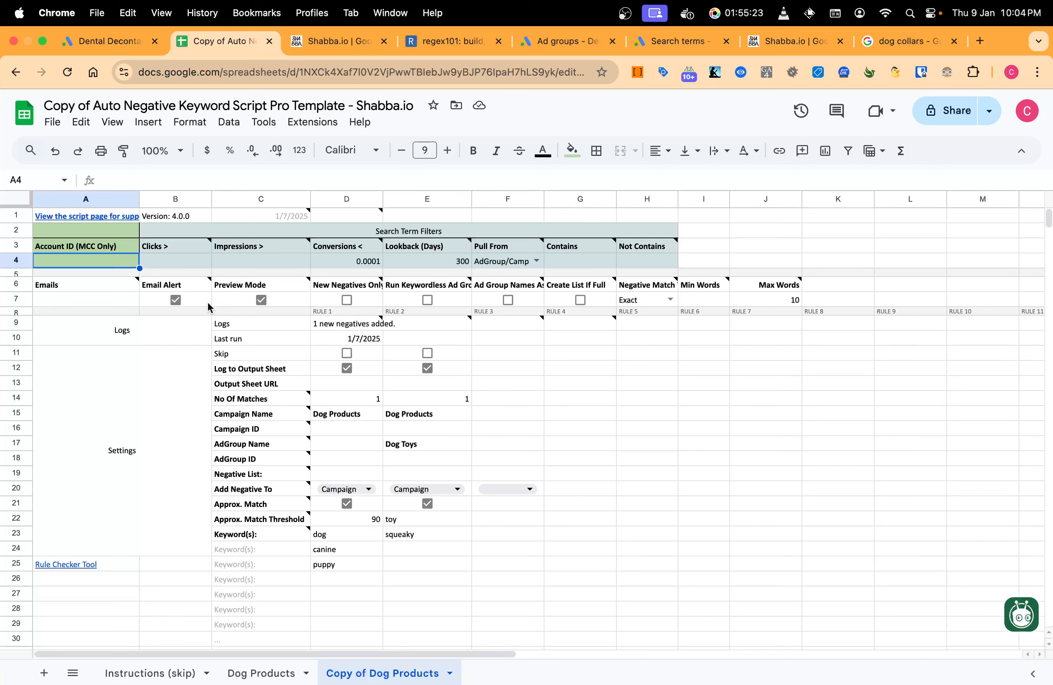
pyautogui.click(263, 416)
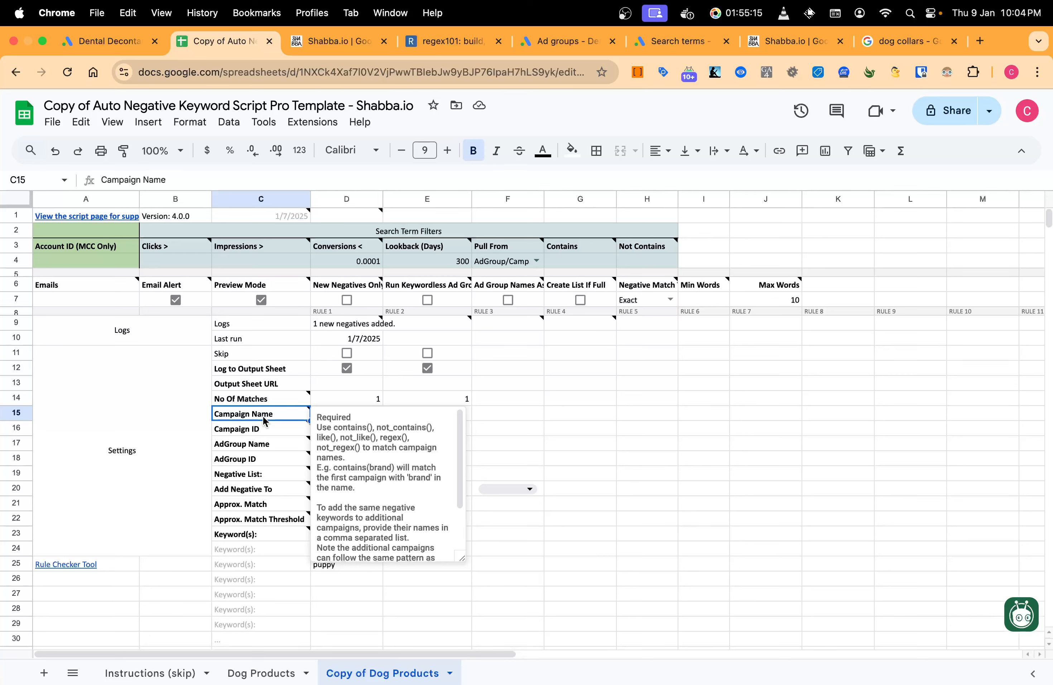
pyautogui.click(579, 398)
pyautogui.click(351, 418)
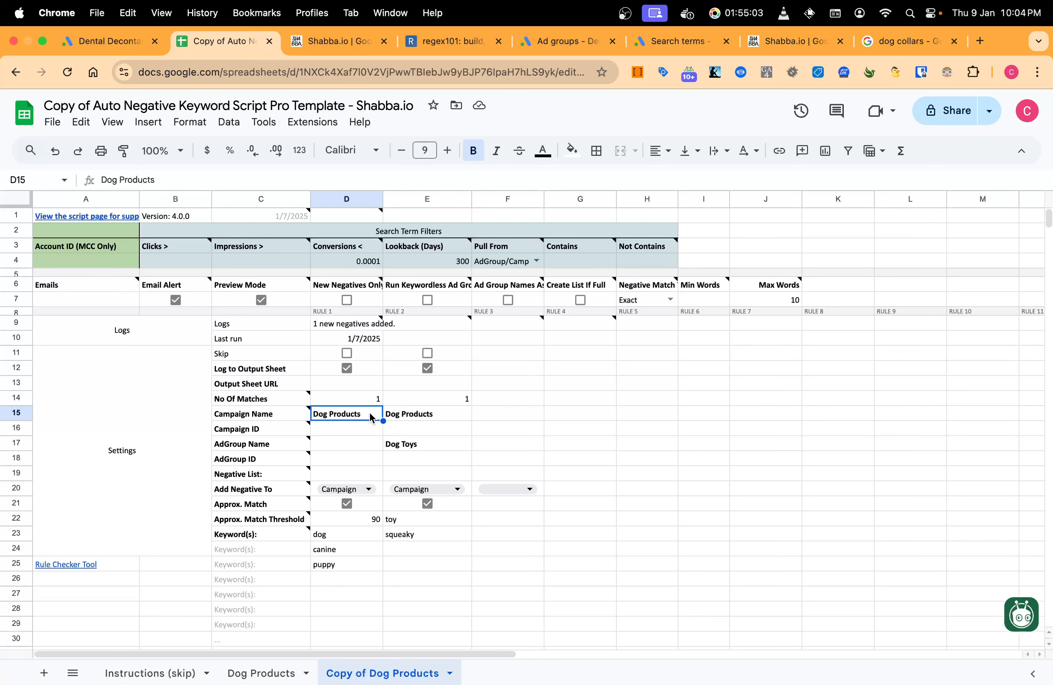
# Check Rule 1's Campaign ID cell, D16, and read the note on the Campaign ID setting.
pyautogui.click(348, 425)
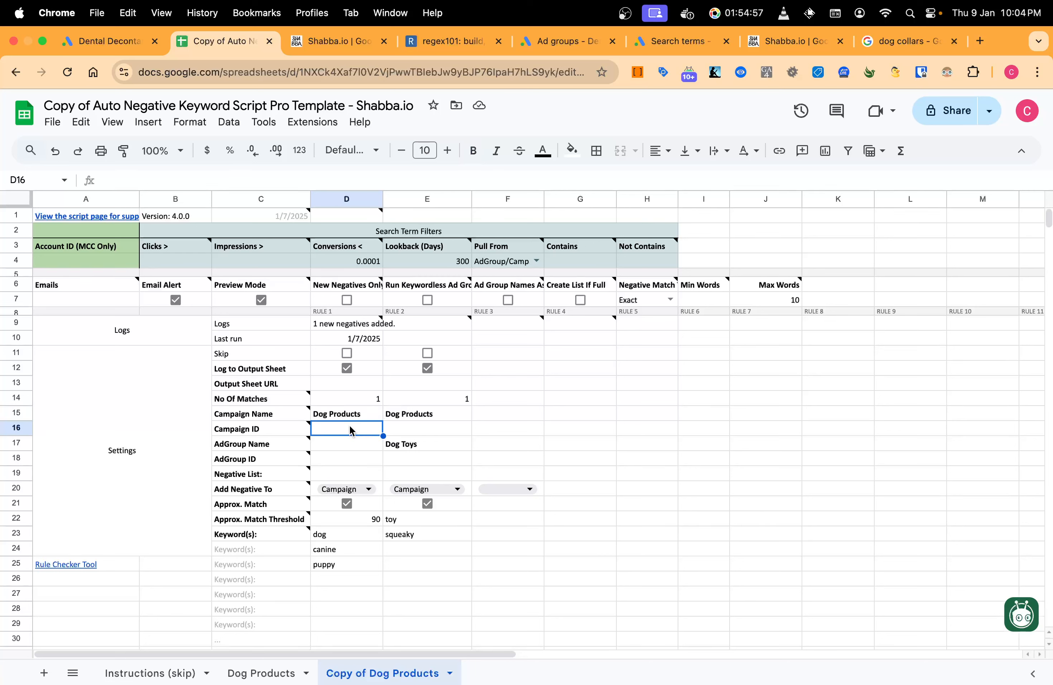
pyautogui.click(265, 435)
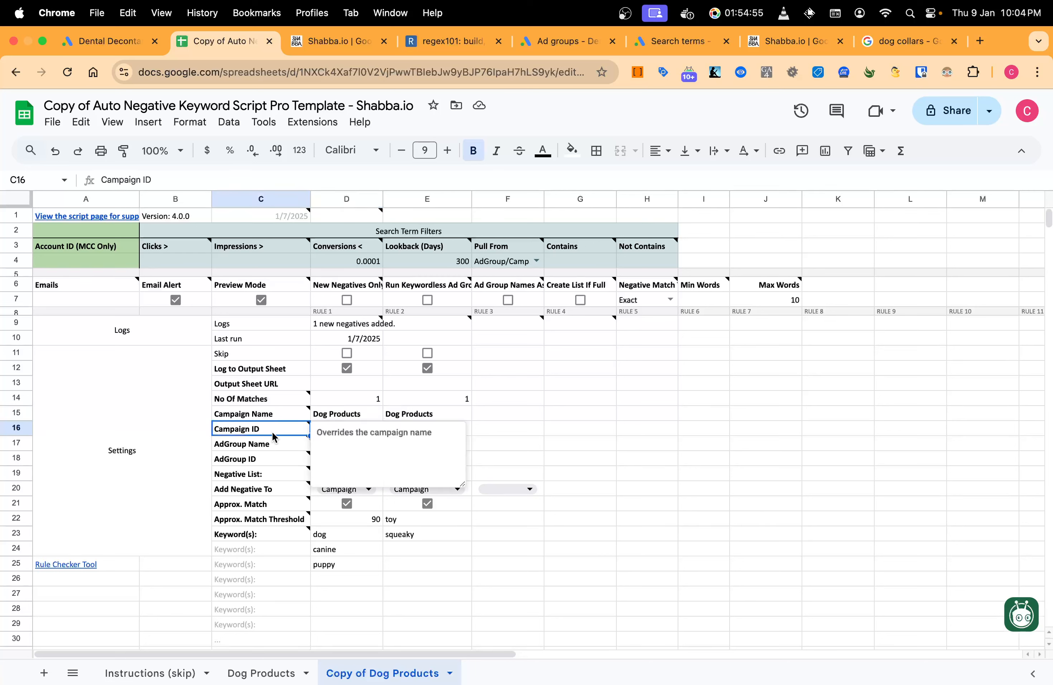
# Set Rule 1's Campaign Name in D15 to contains(dog product) and fit column D's width to its contents.
pyautogui.tripleClick(342, 413)
pyautogui.write('cont')
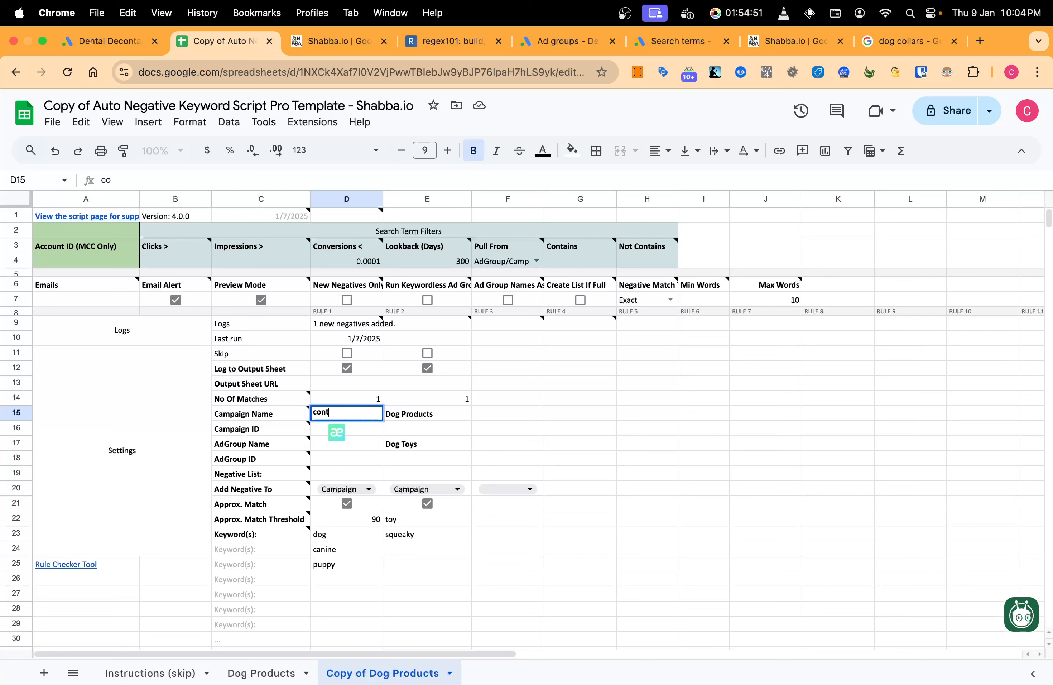
pyautogui.write('ains(dog prod')
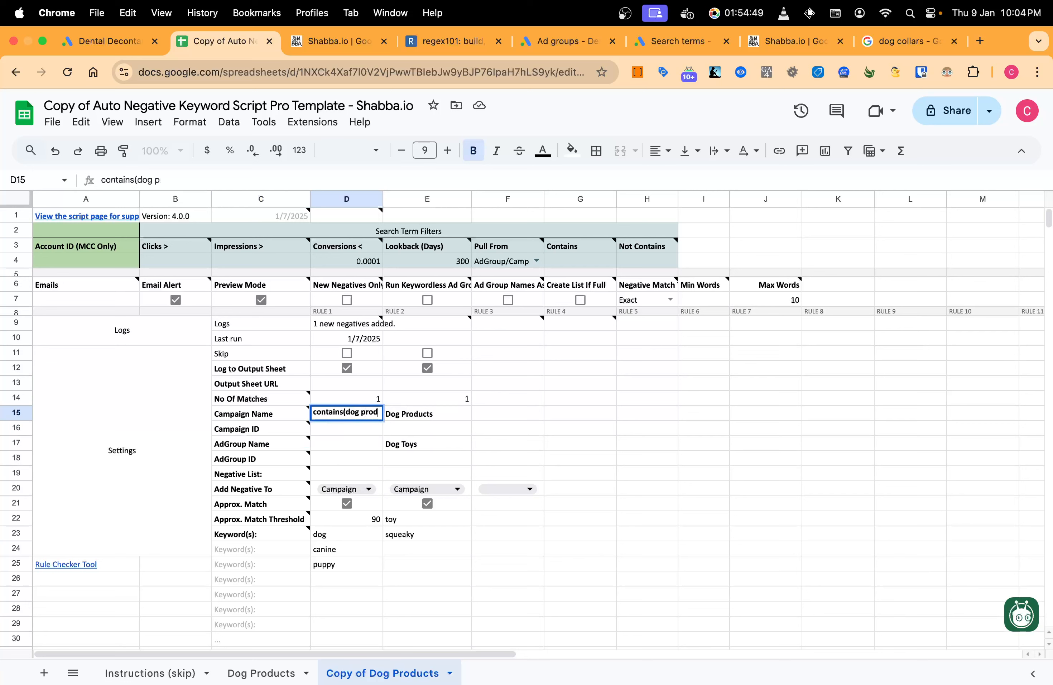
pyautogui.write('uct)')
pyautogui.press('Return')
pyautogui.click(375, 407)
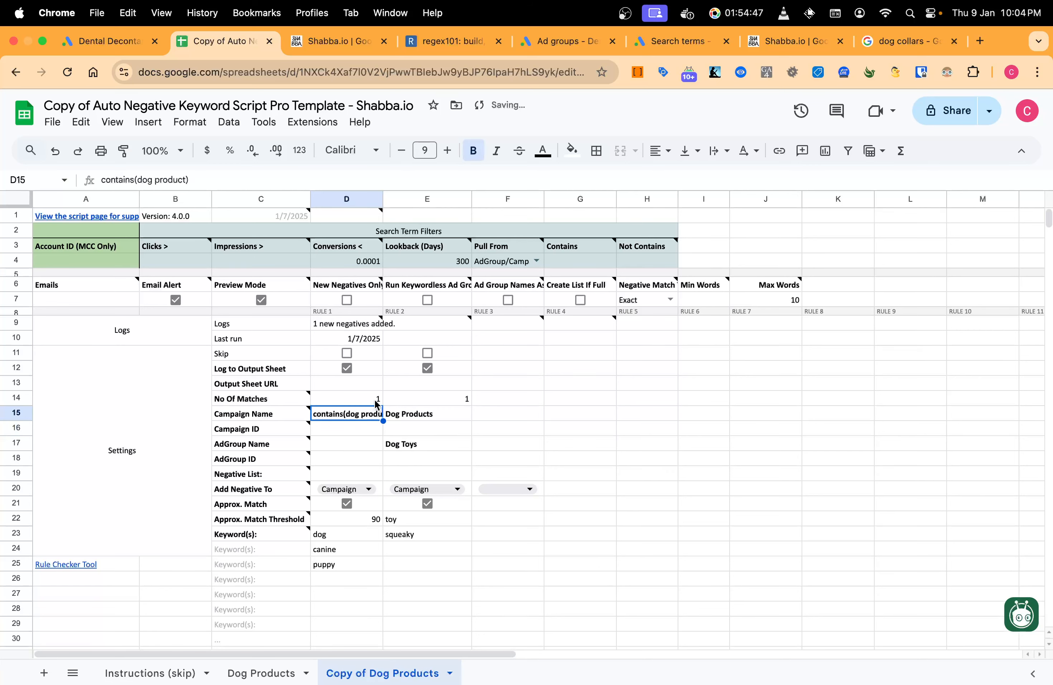
pyautogui.doubleClick(383, 199)
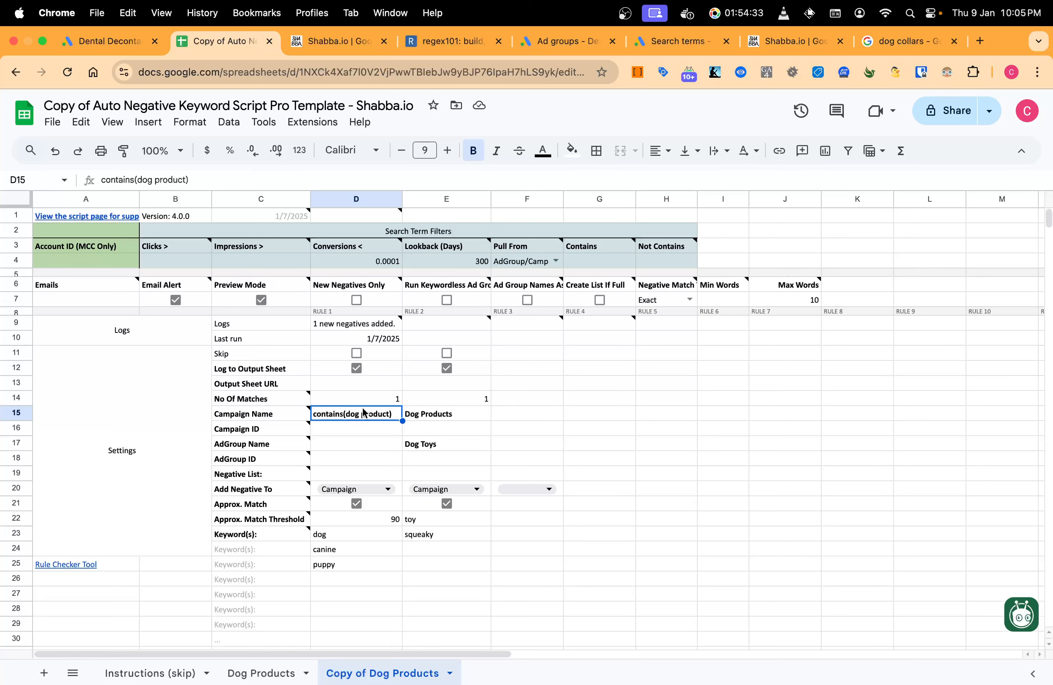
# Open the Ad Group script's page from the Shabba.io Rule Checker and expand its full description.
pyautogui.click(342, 44)
pyautogui.scroll(7, 445, 400)
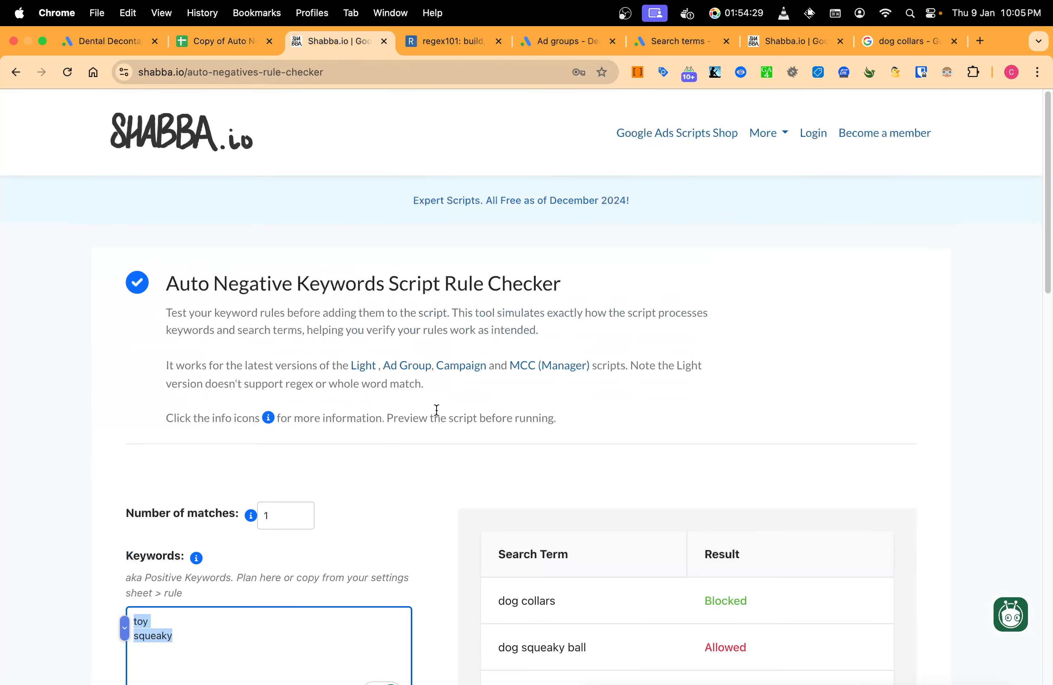
pyautogui.click(399, 369)
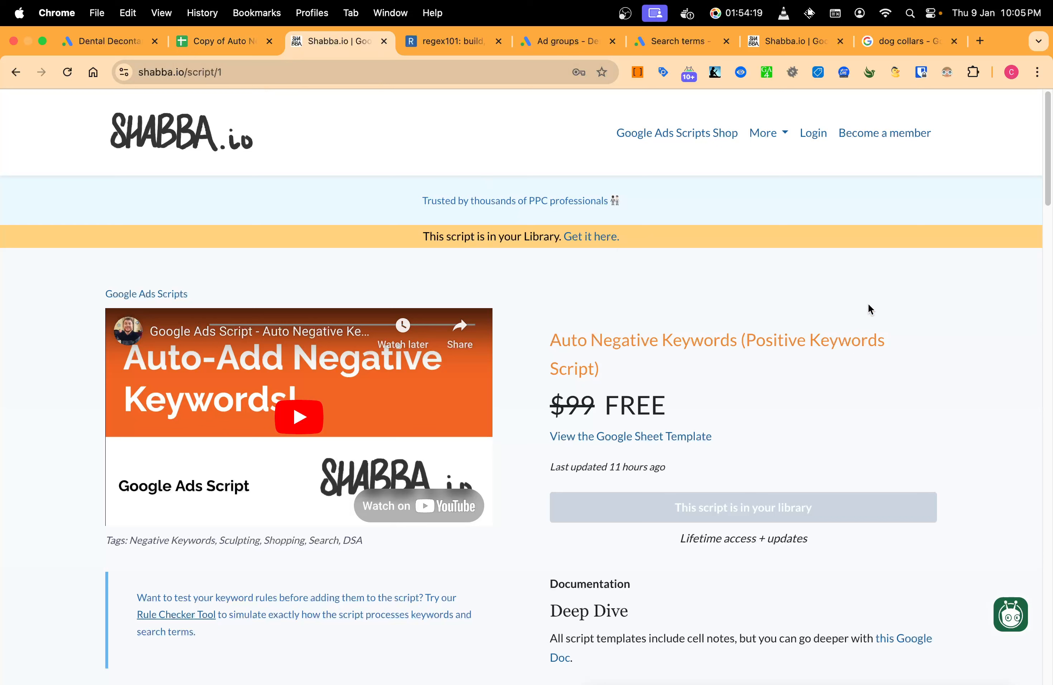
pyautogui.scroll(-5, 848, 374)
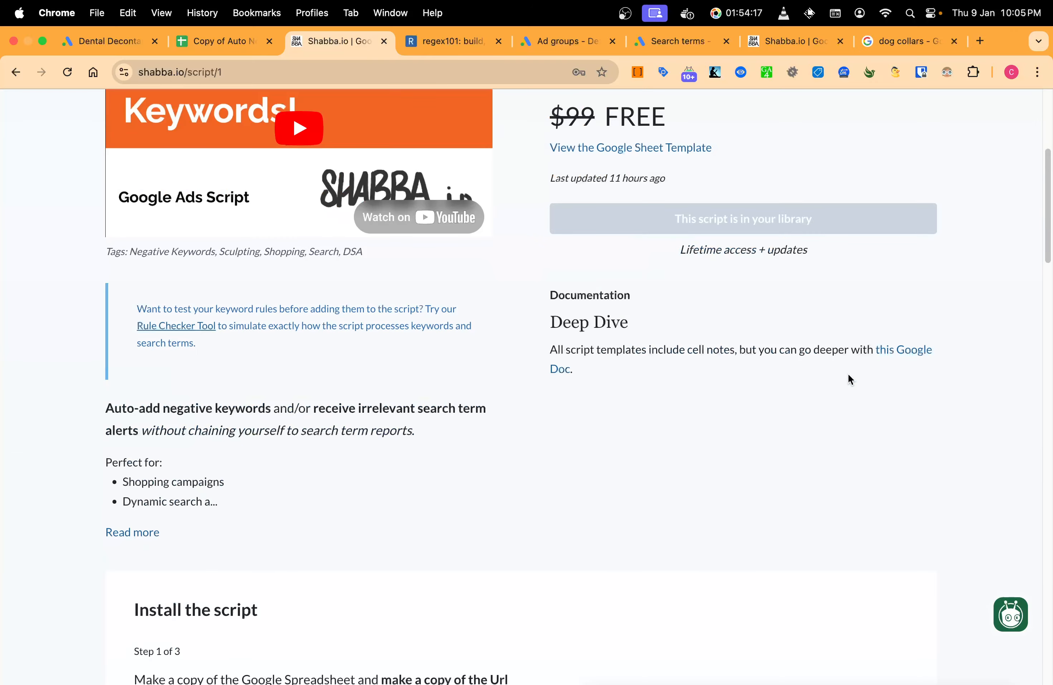
pyautogui.click(132, 532)
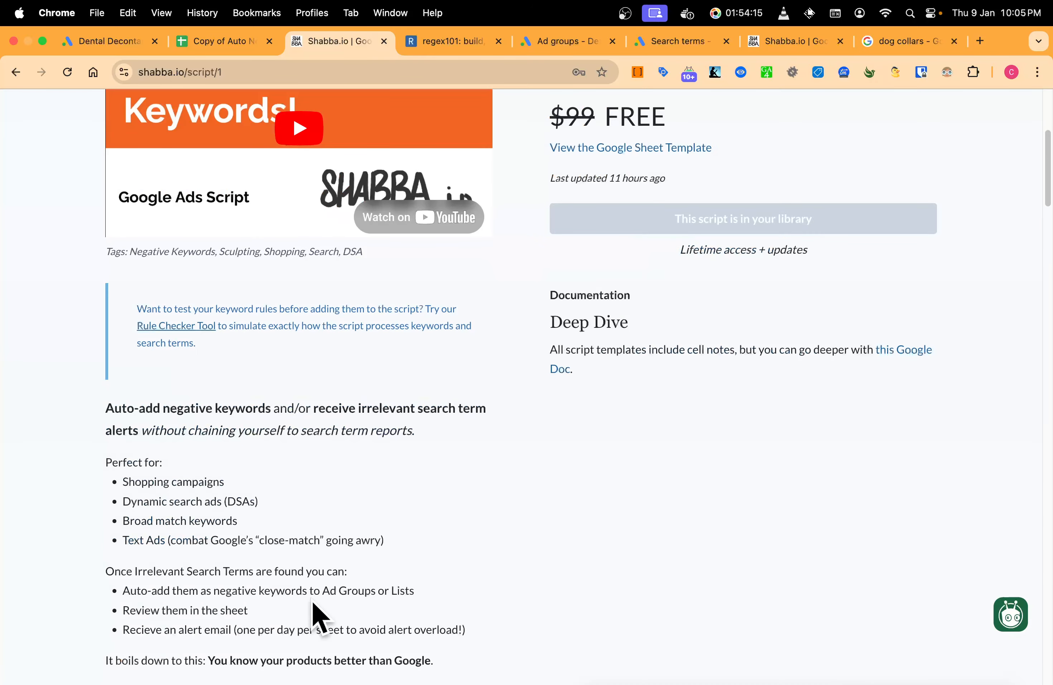
pyautogui.scroll(1, 803, 475)
pyautogui.scroll(1, 802, 473)
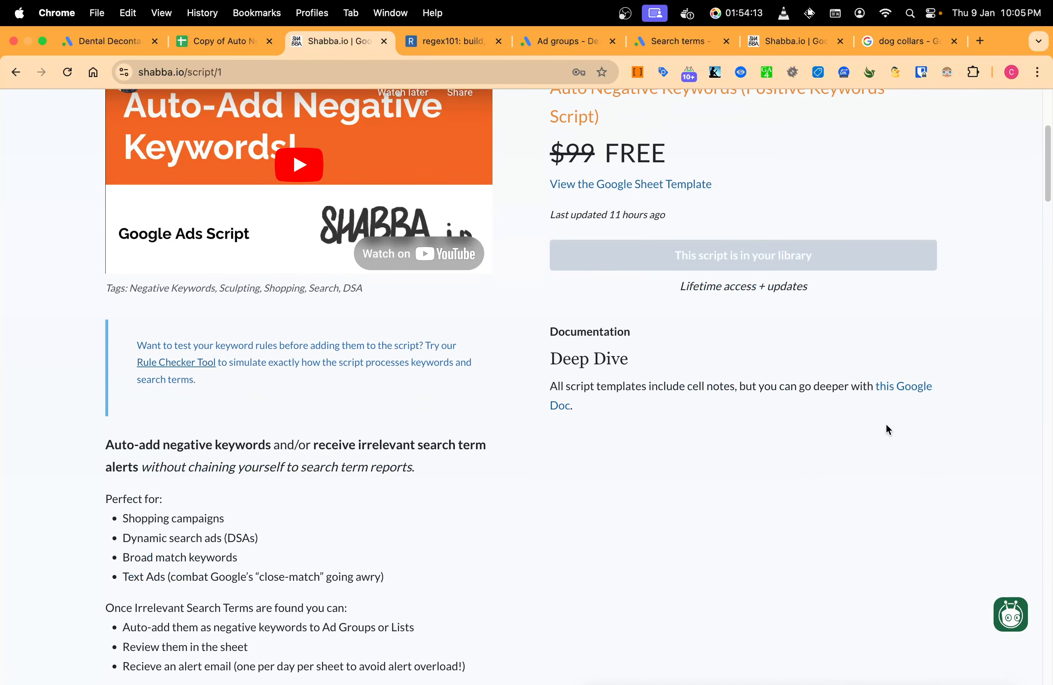
pyautogui.scroll(3, 903, 390)
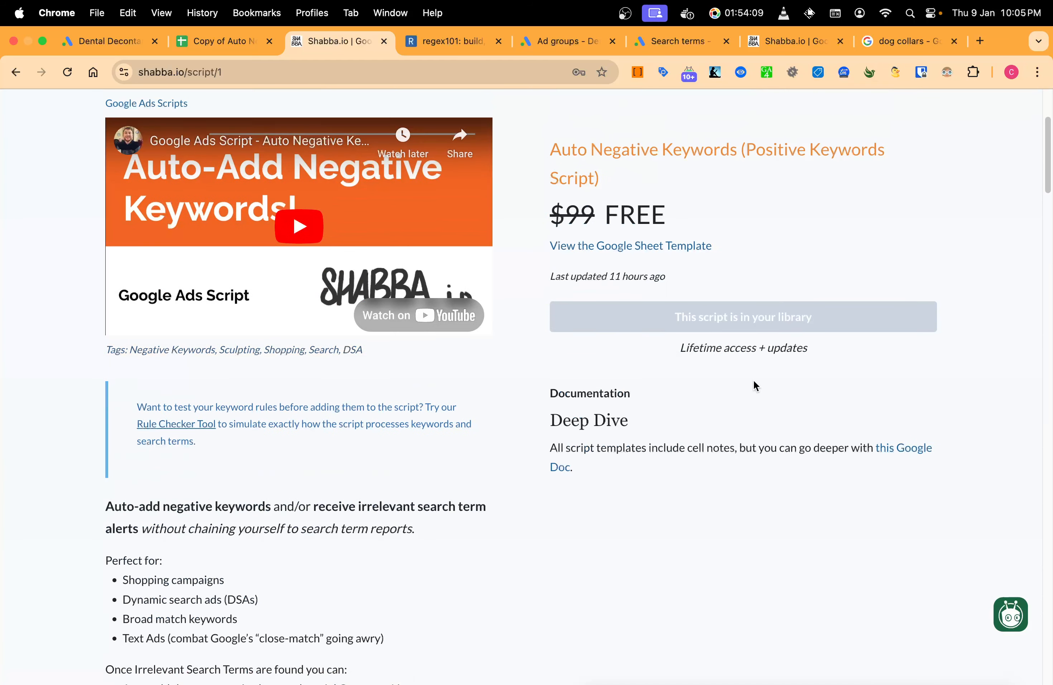
# Look through the script page's feature list, How it Works section and comments, and return to the page start.
pyautogui.scroll(-10, 754, 387)
pyautogui.scroll(-20, 754, 386)
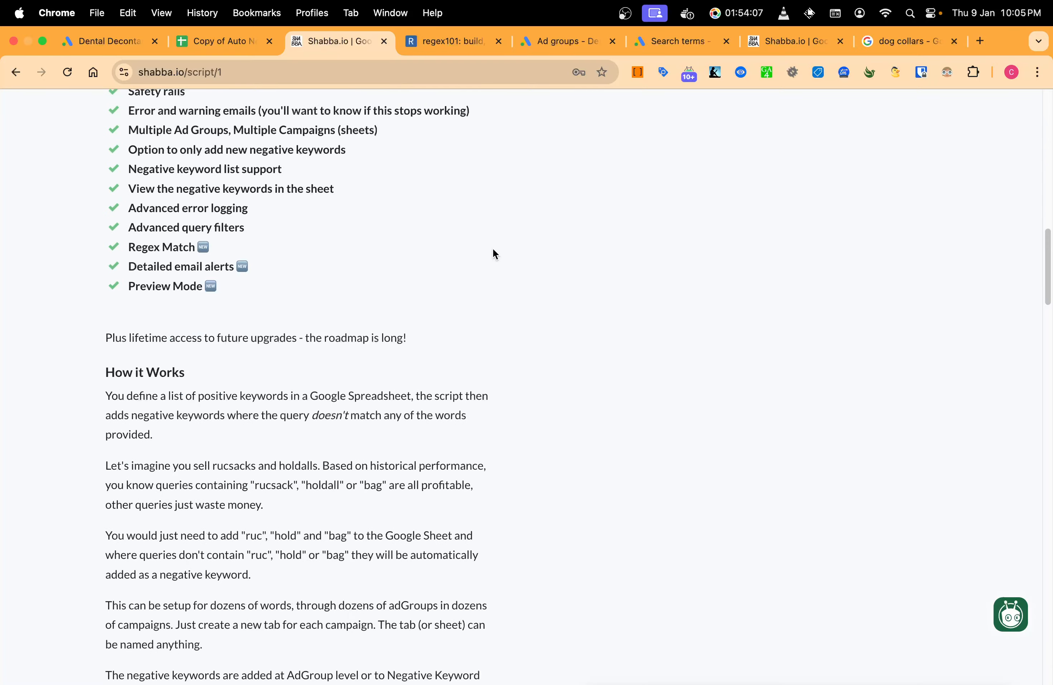
pyautogui.scroll(-20, 493, 254)
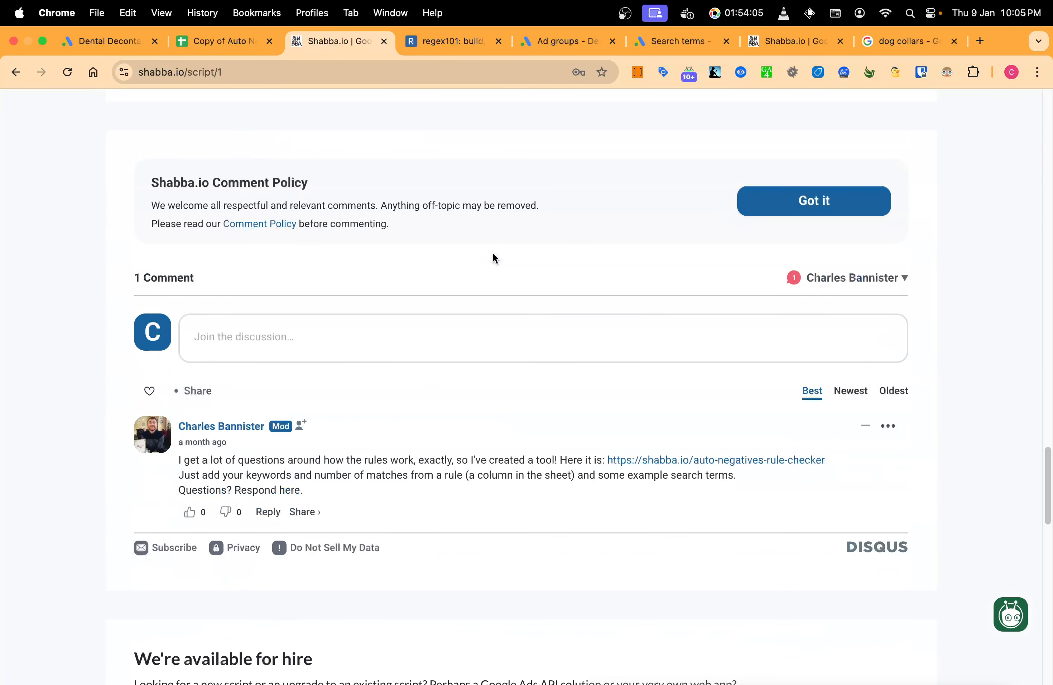
pyautogui.scroll(-1, 493, 252)
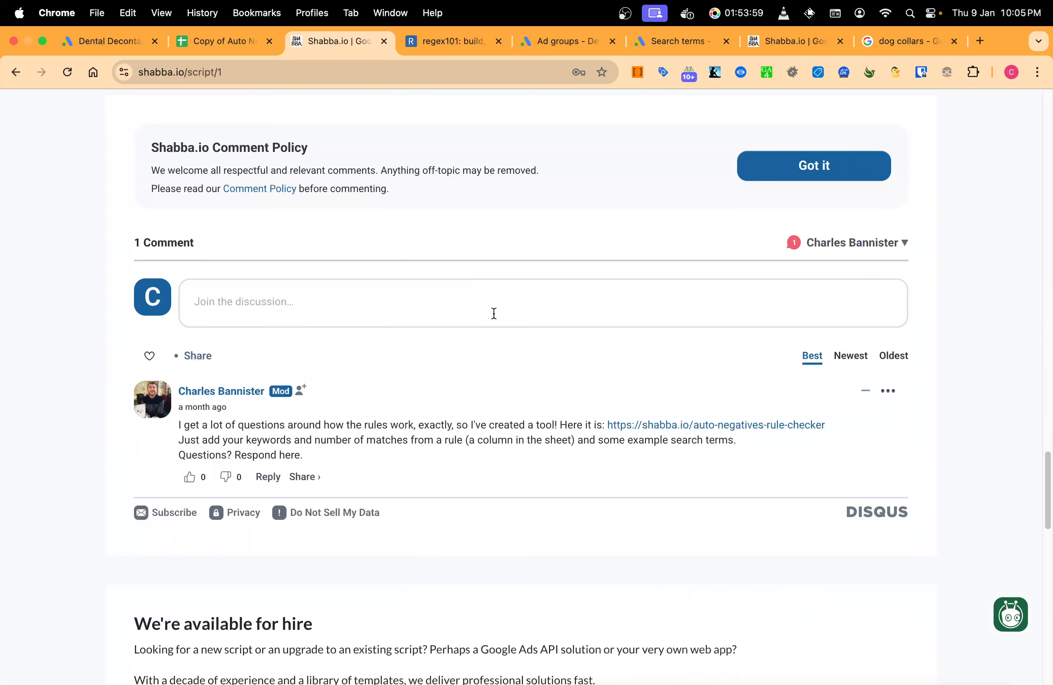
pyautogui.press('super+Up')
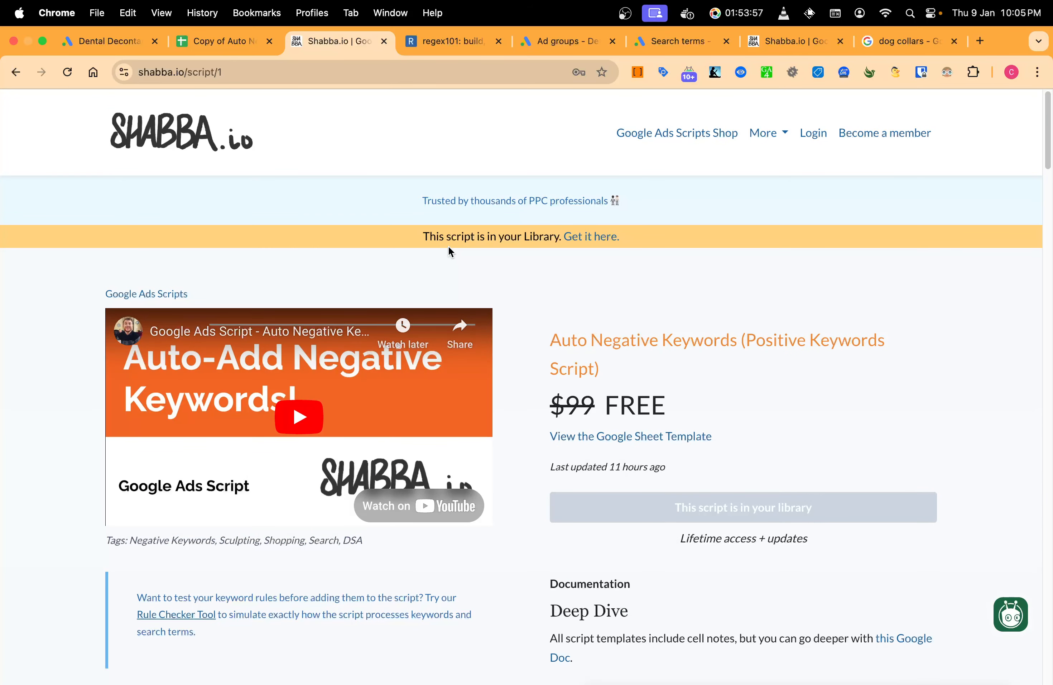